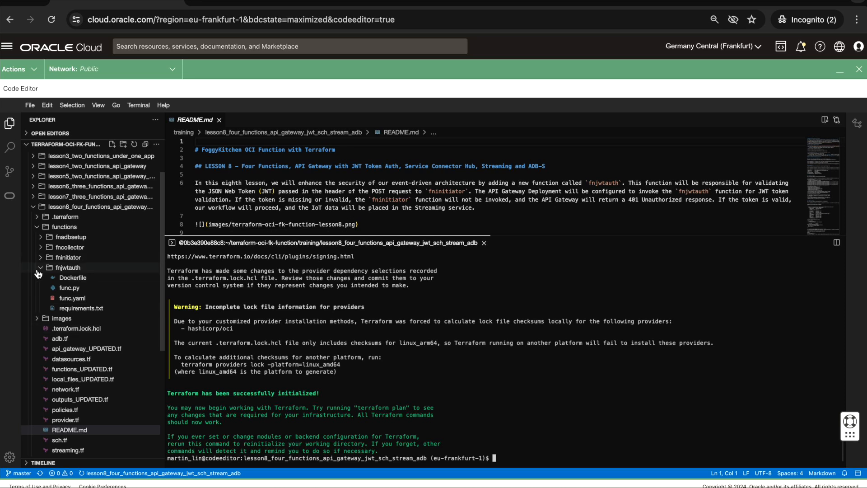
- Open functions_UPDATED.tf from lesson 8 in an enlarged editor and examine the oci-fk-jwt-auth-function module, highlighting its fn_config setting
left_click(36, 228)
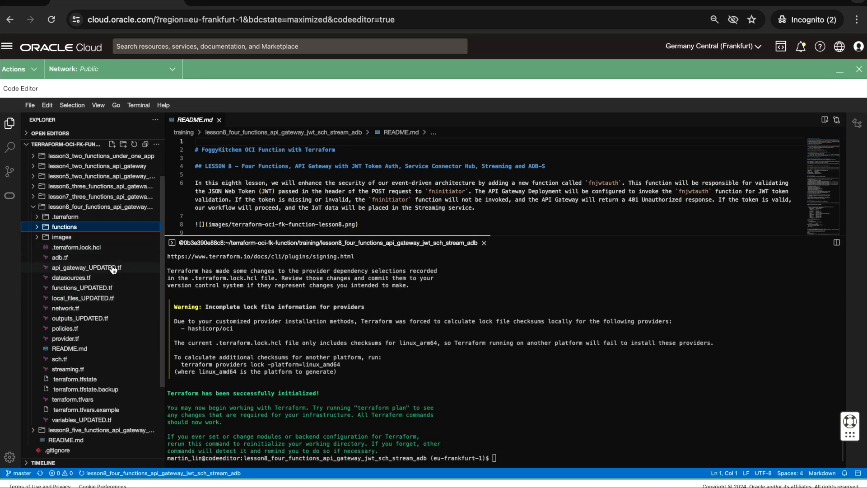
left_click(83, 288)
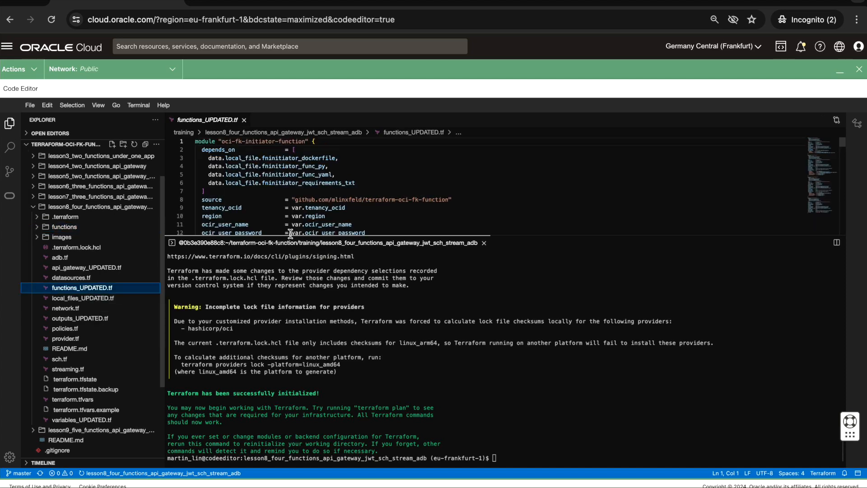
left_click_drag(291, 235, 290, 304)
scroll(302, 255, "down", 3)
scroll(301, 255, "down", 20)
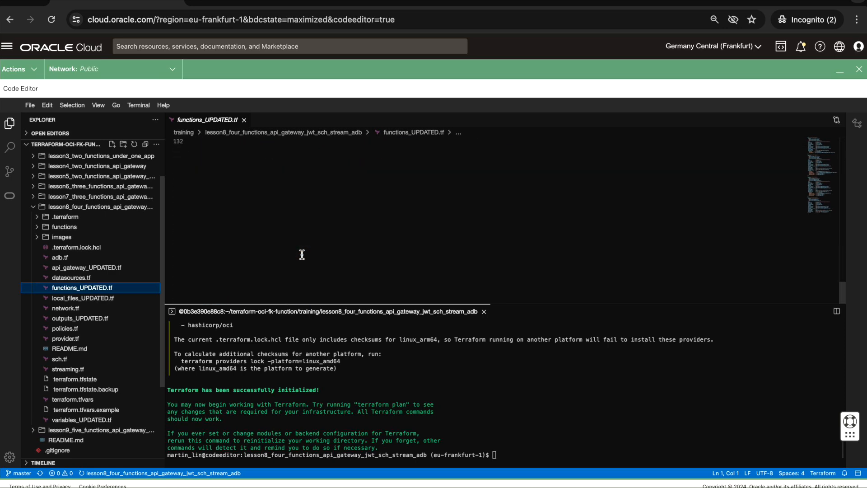
left_click_drag(300, 304, 300, 369)
scroll(306, 299, "up", 3)
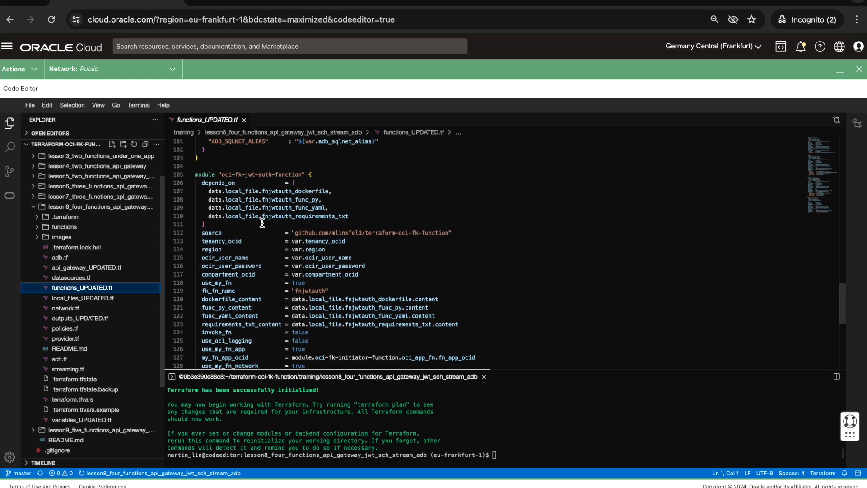
scroll(262, 224, "down", 3)
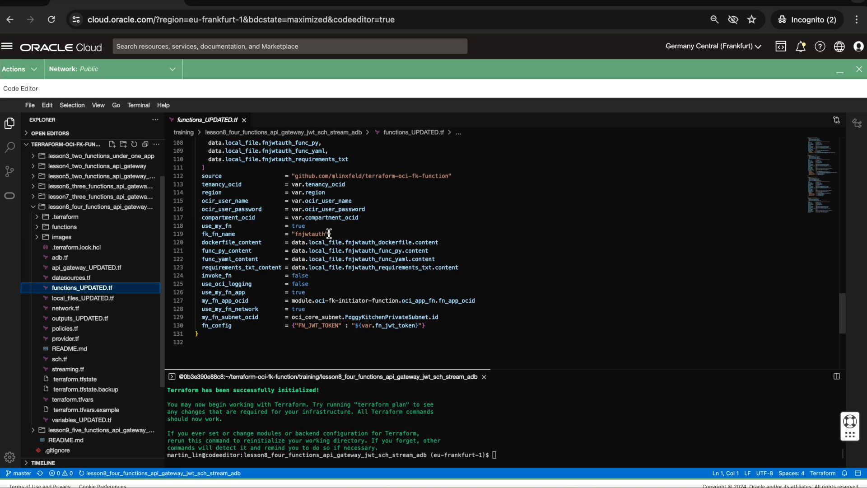
left_click_drag(429, 325, 277, 326)
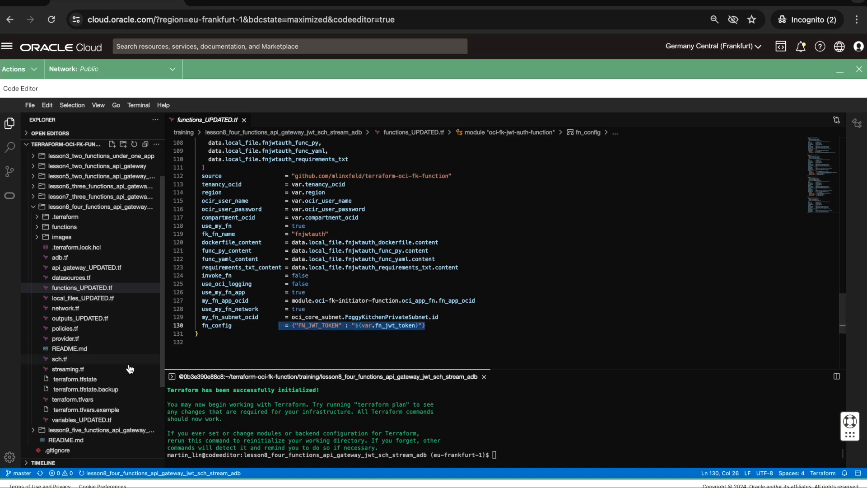
- Open variables_UPDATED.tf and examine the fn_jwt_token variable definition at the end of the file
left_click(95, 421)
scroll(284, 303, "down", 7)
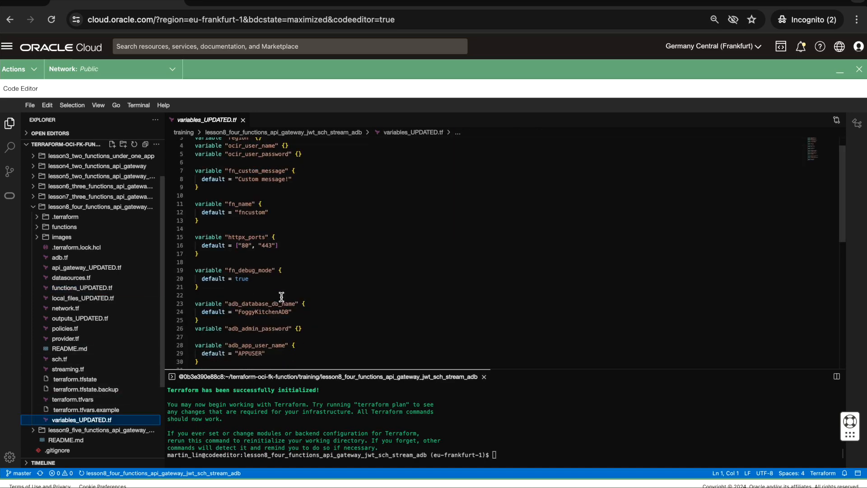
left_click_drag(201, 293, 196, 277)
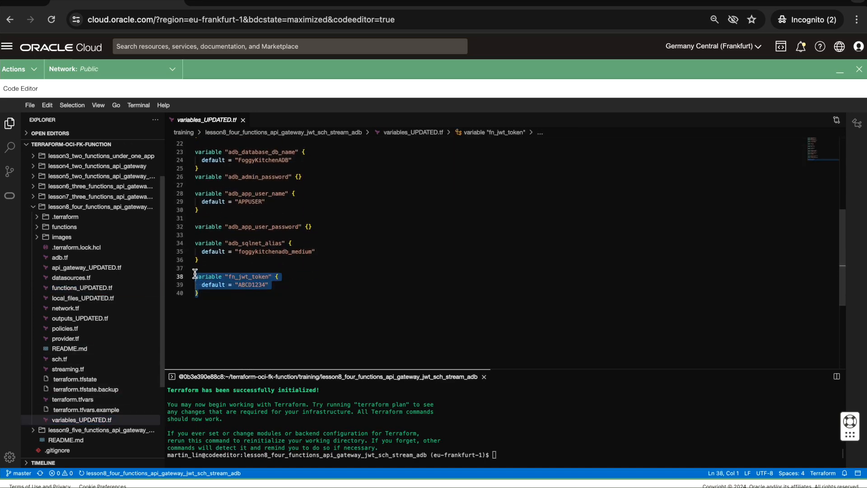
left_click(281, 317)
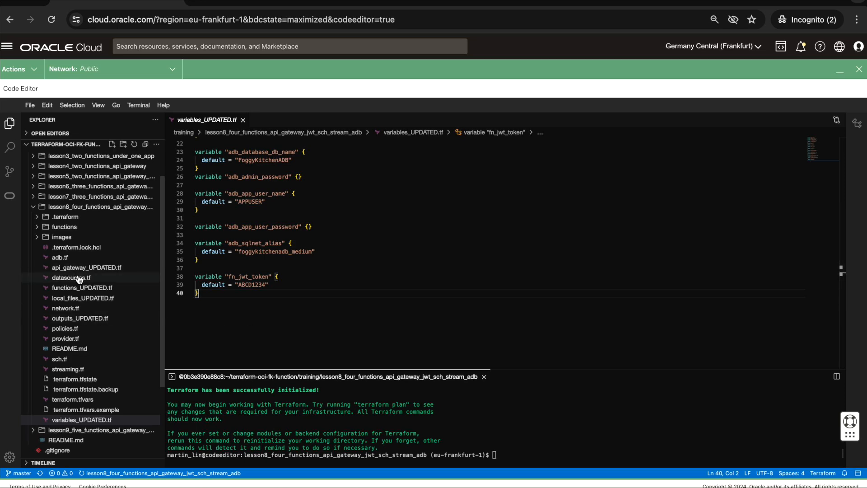
- Return to functions_UPDATED.tf and review how the fnjwtauth function module passes the FN_JWT_TOKEN variable
left_click(88, 289)
scroll(319, 281, "down", 10)
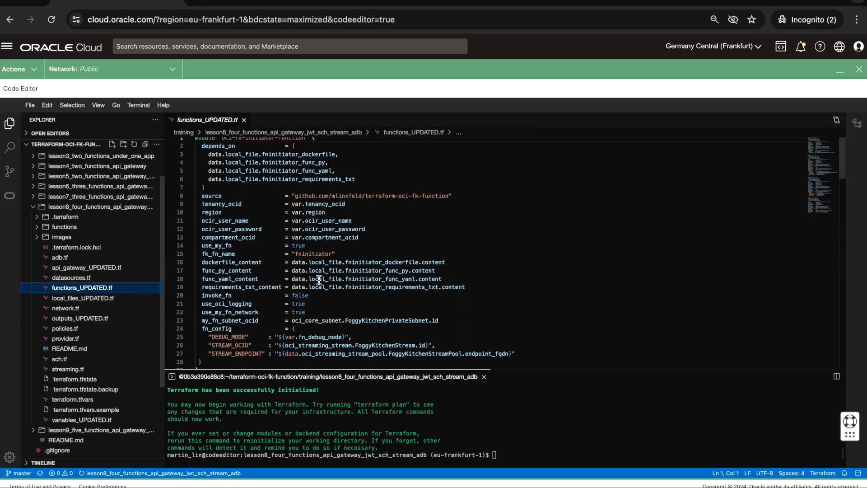
scroll(319, 280, "up", 10)
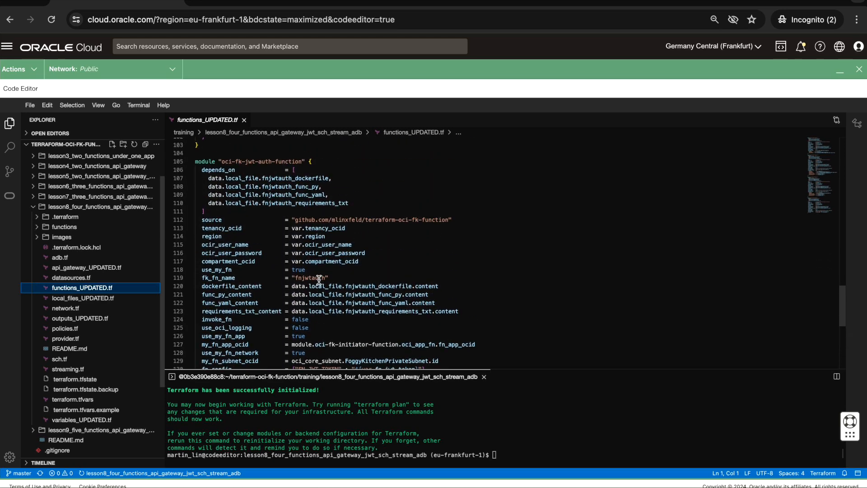
scroll(344, 278, "down", 2)
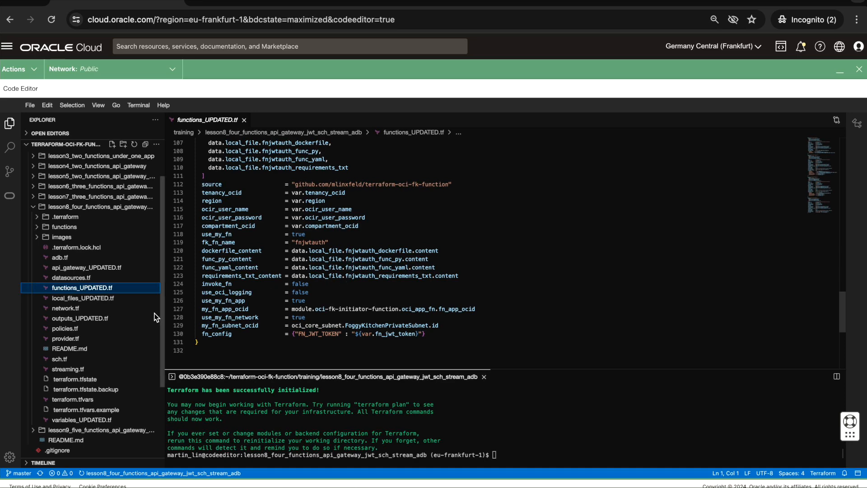
- Open api_gateway_UPDATED.tf and examine the request_policies authentication block, highlighting the function_id line that references the JWT auth function
left_click(90, 269)
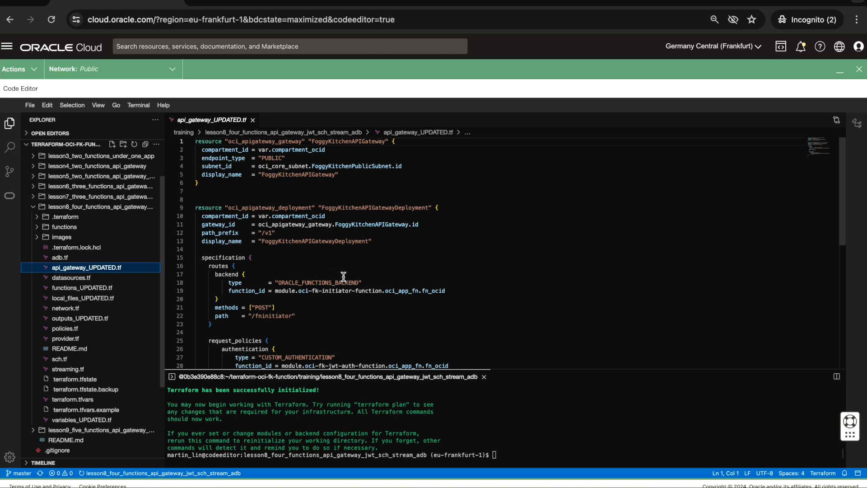
scroll(339, 275, "down", 3)
scroll(343, 277, "up", 2)
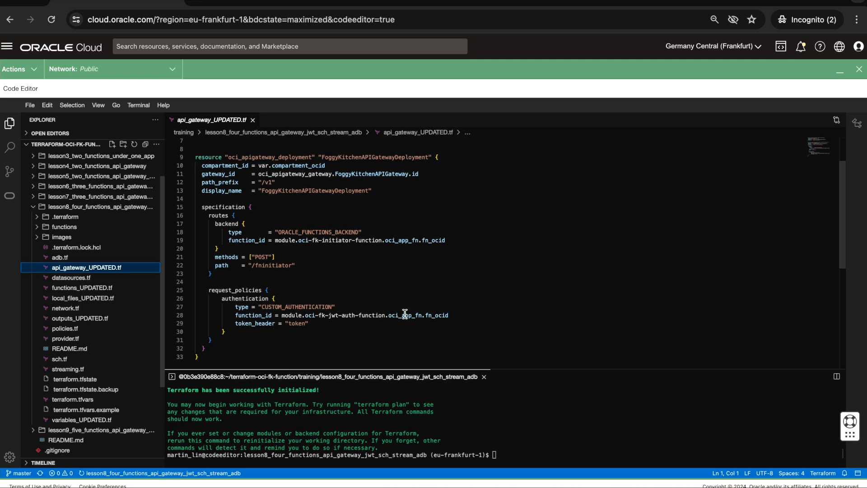
left_click_drag(463, 315, 212, 314)
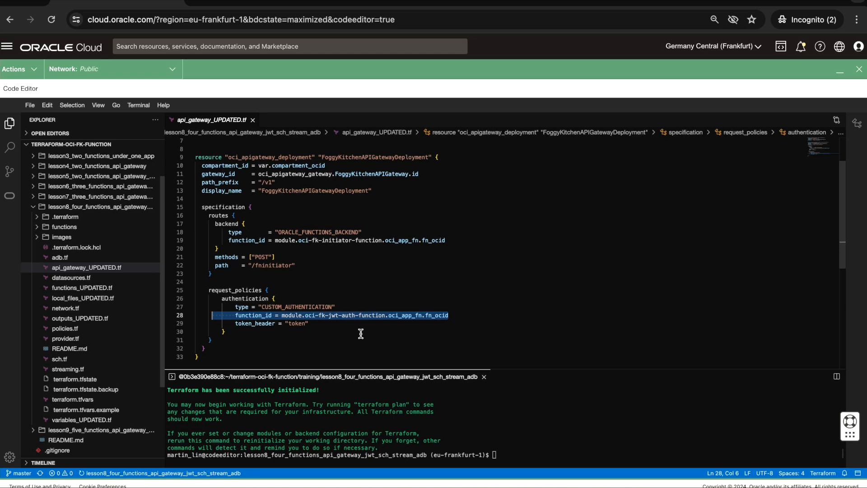
- Open func.py of the fnjwtauth function, examine its token parsing and response handling, and collapse the fnjwtauth folder
left_click(61, 227)
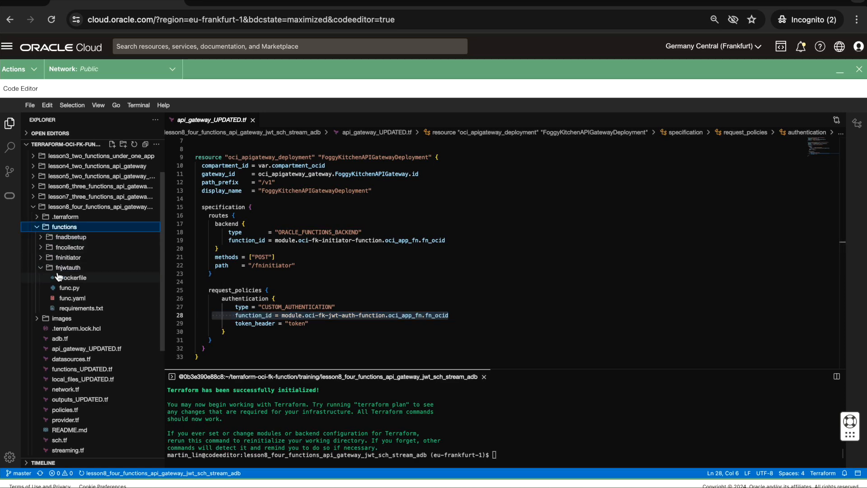
left_click(70, 288)
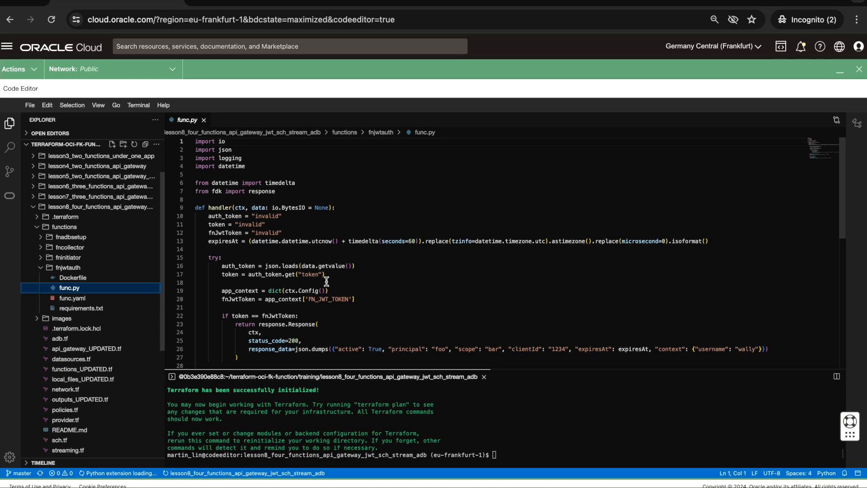
scroll(327, 282, "down", 1)
scroll(327, 282, "down", 1)
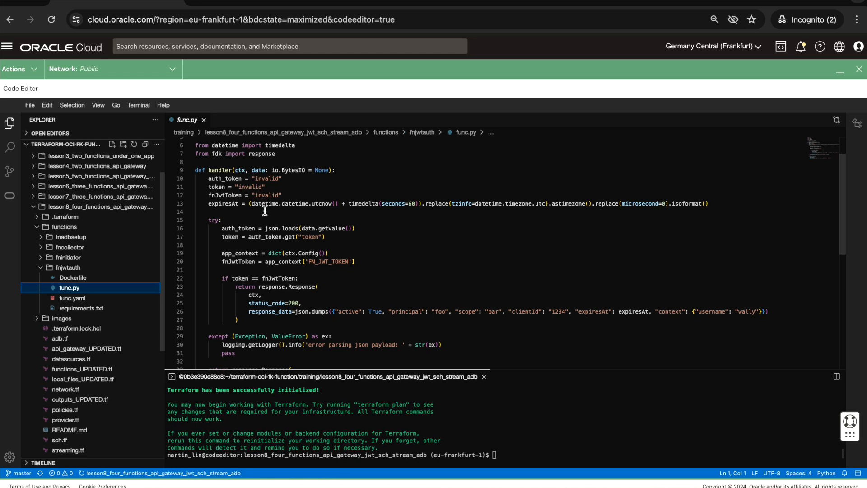
left_click(222, 228)
left_click(356, 228, "shift")
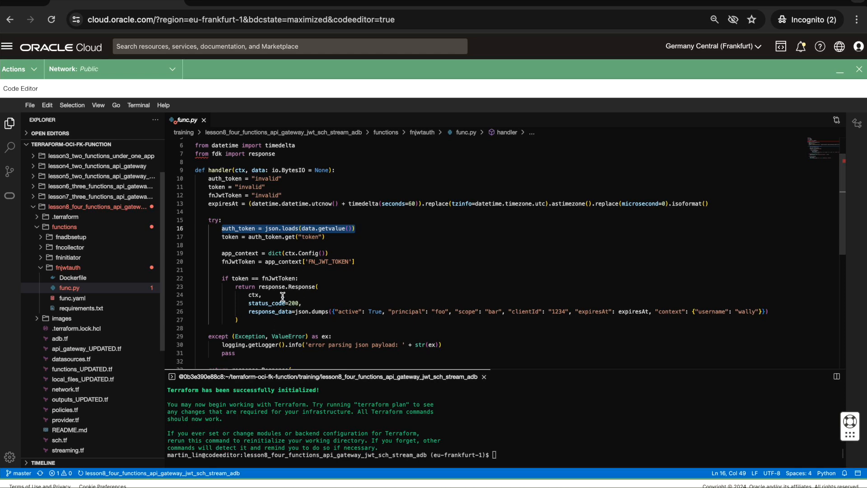
scroll(311, 321, "down", 2)
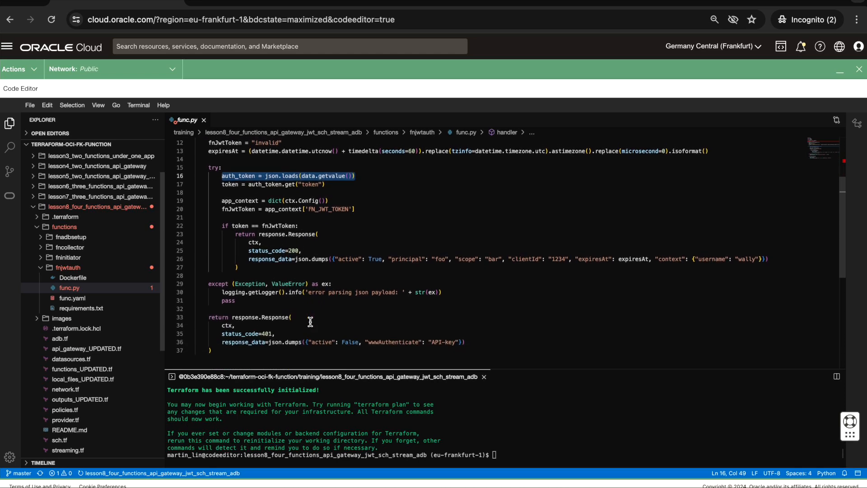
scroll(344, 319, "up", 1)
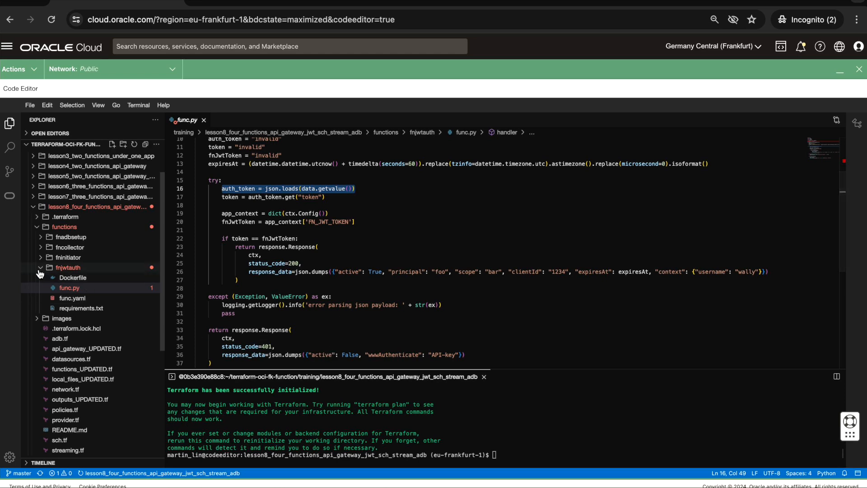
left_click(39, 269)
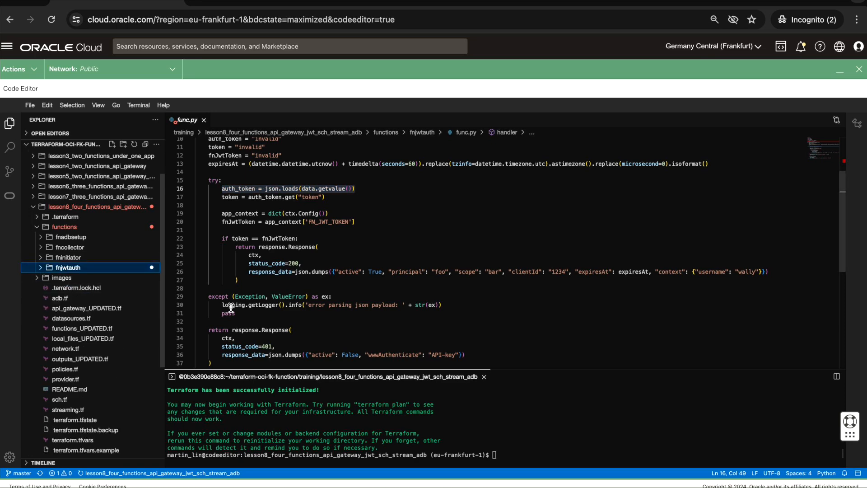
- Enlarge the terminal, run terraform apply in the lesson 8 directory, approve the plan with yes and review the output
left_click_drag(391, 369, 390, 216)
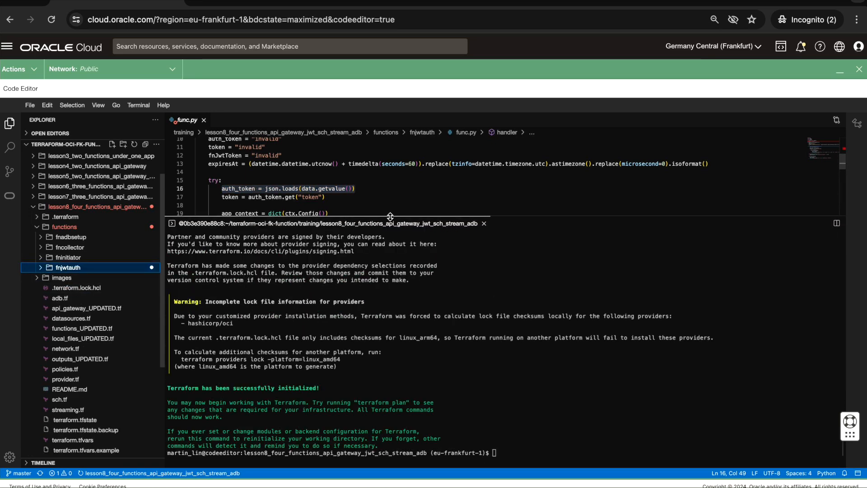
left_click_drag(470, 210, 469, 192)
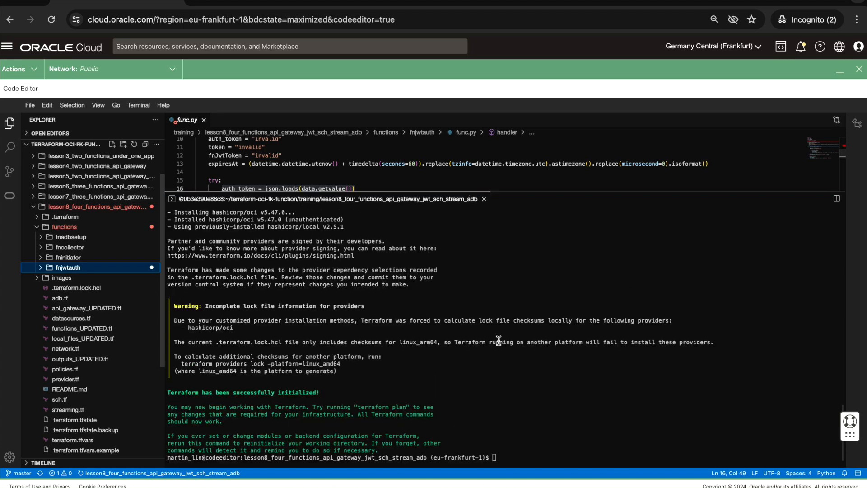
left_click(528, 341)
type("t")
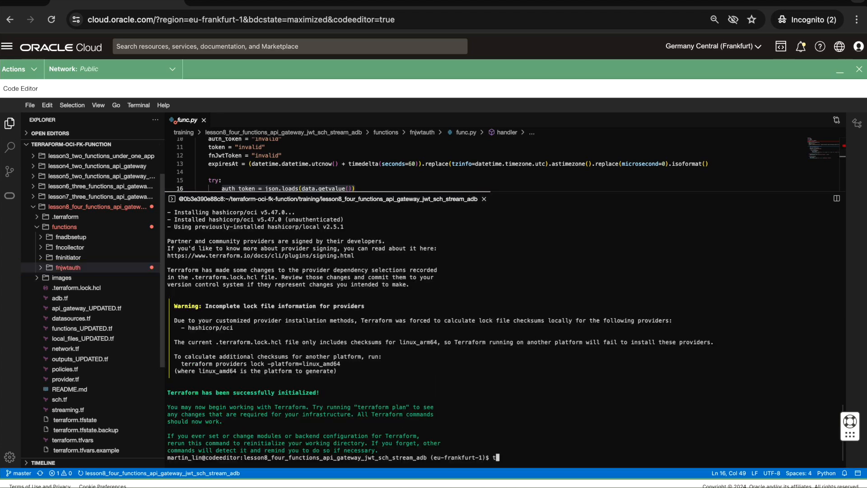
type("erraform apply")
key("Return")
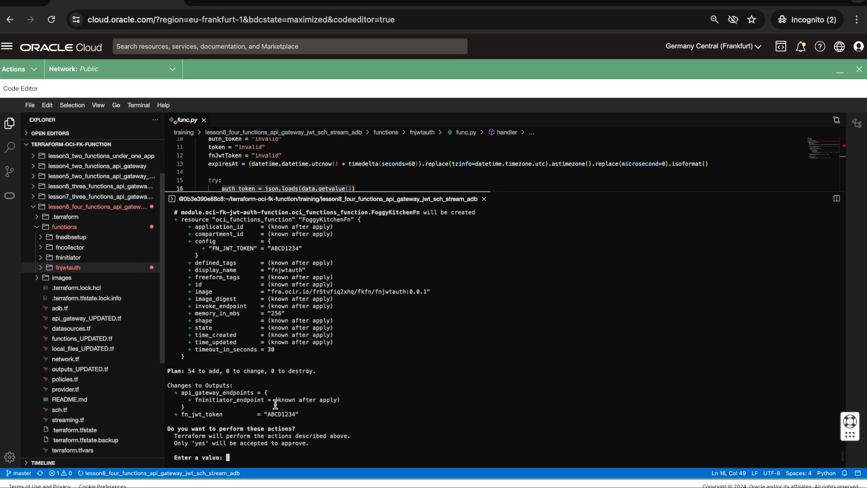
type("yes")
key("Return")
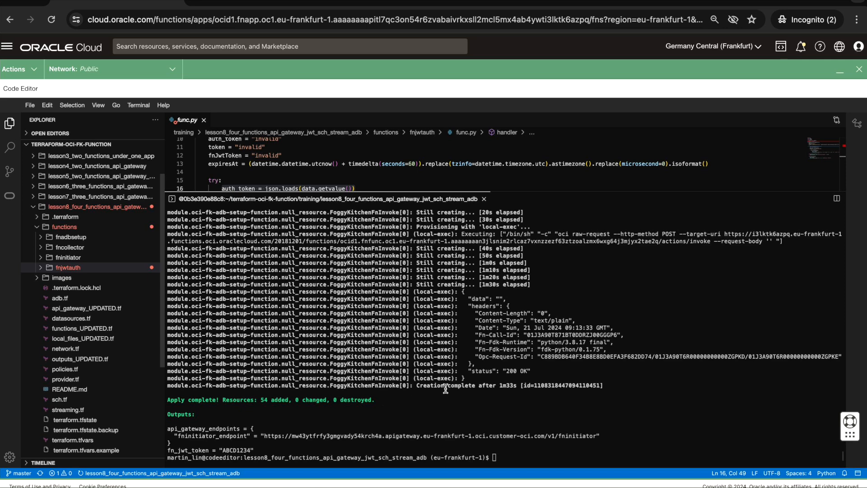
scroll(445, 388, "up", 1)
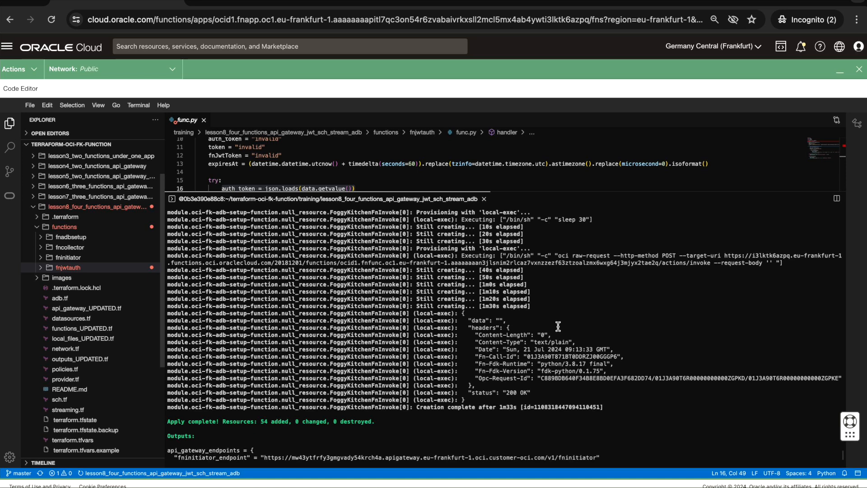
scroll(558, 326, "down", 1)
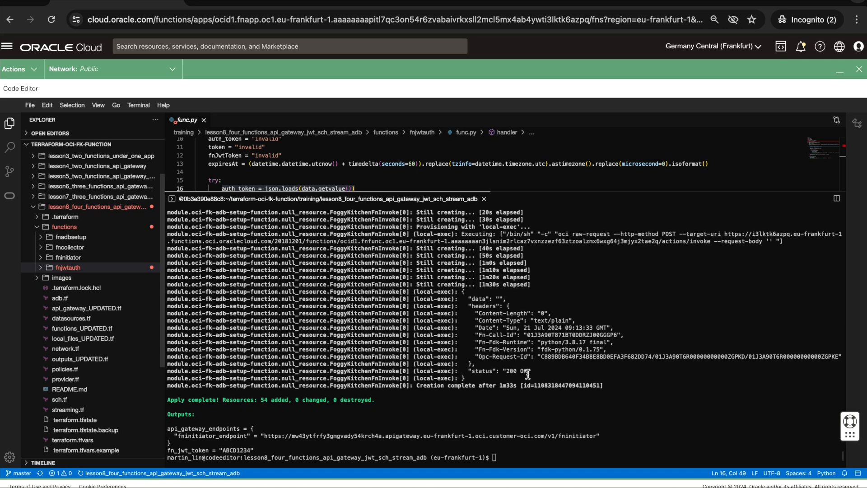
- Minimize the Code Editor and examine the functions deployed in the fkapp application
left_click(839, 72)
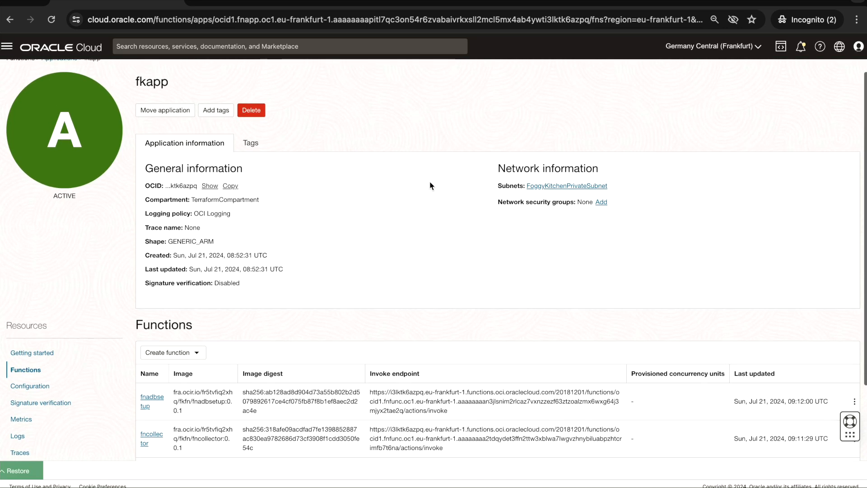
scroll(429, 174, "down", 3)
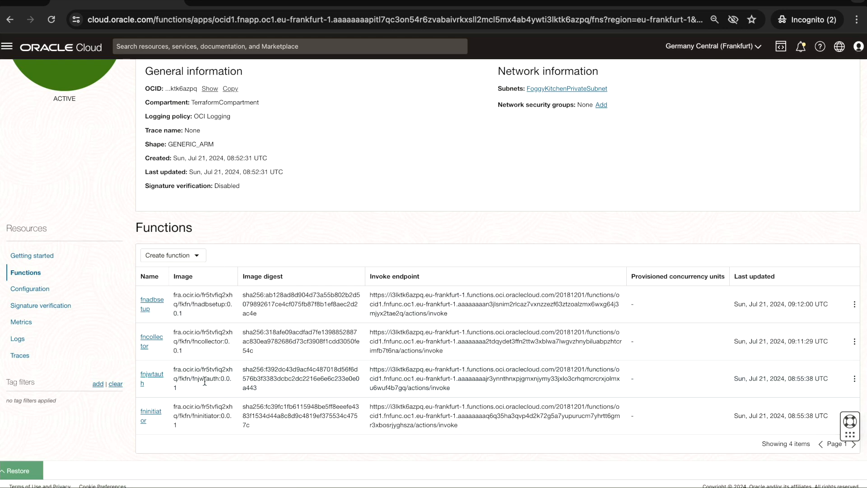
scroll(205, 381, "up", 2)
scroll(205, 381, "down", 2)
scroll(204, 381, "up", 3)
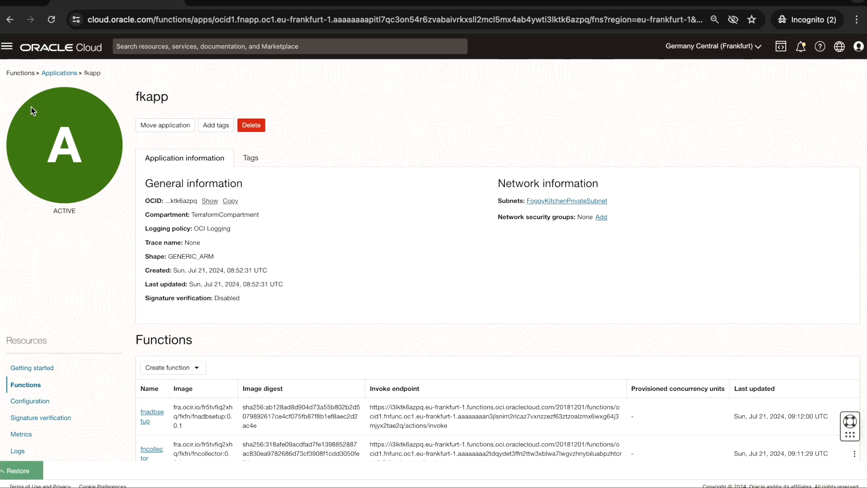
- Open the API Management gateways list under Developer Services
left_click(6, 50)
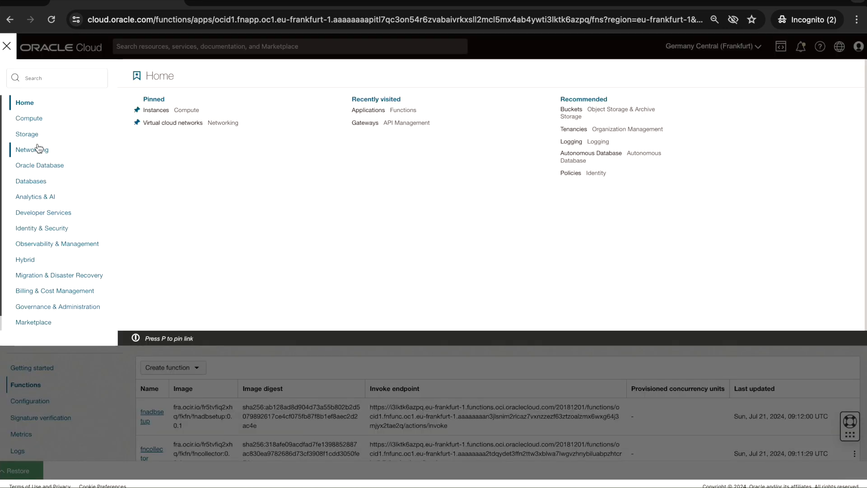
left_click(50, 213)
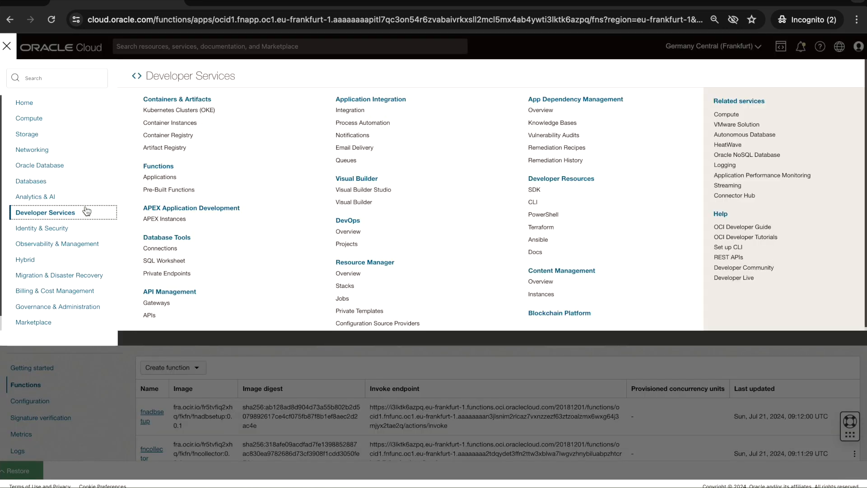
left_click(165, 303)
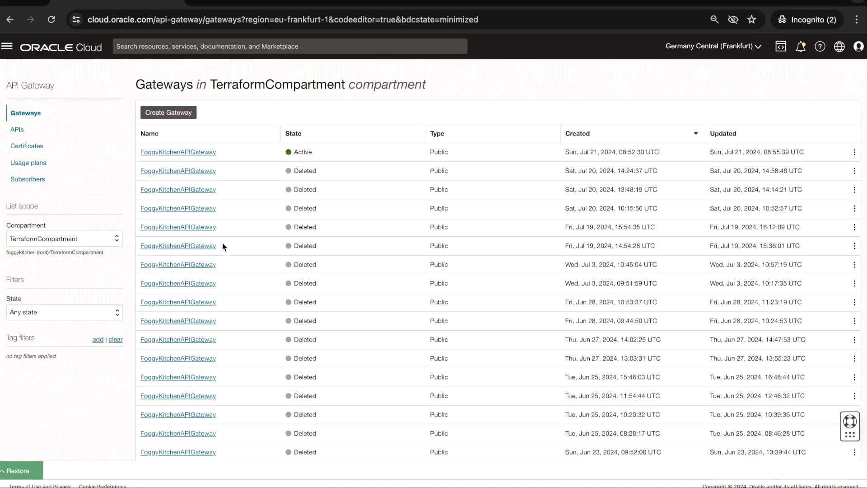
- Open the active FoggyKitchenAPIGateway's details, examine its edit settings and close them without saving
left_click(199, 152)
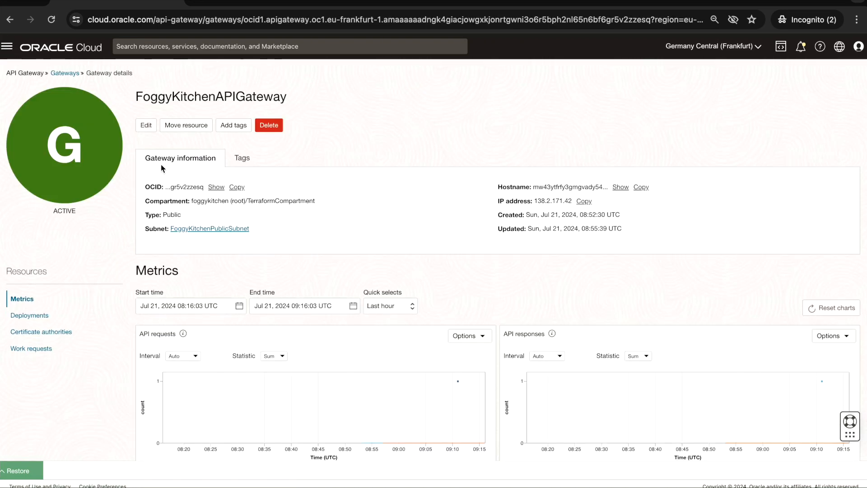
left_click(147, 127)
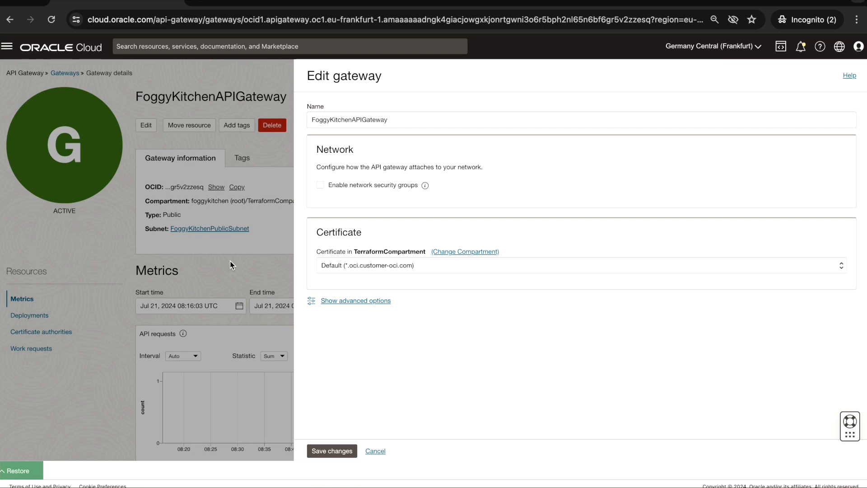
left_click(375, 451)
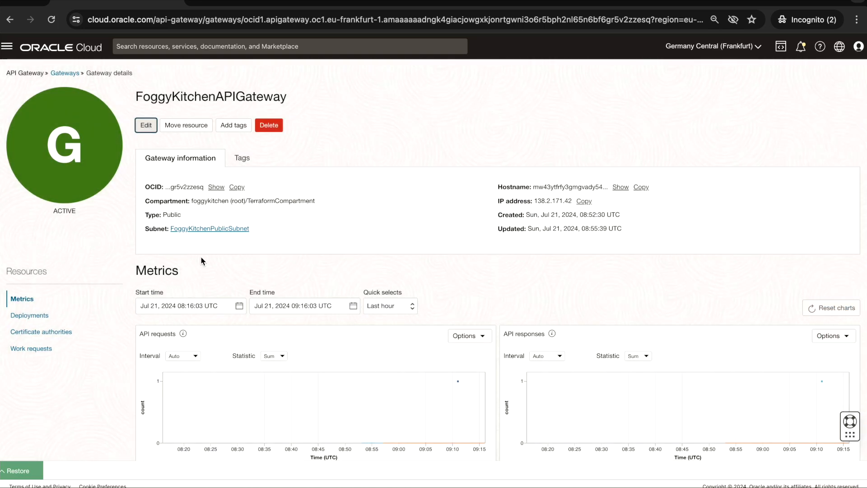
- Open FoggyKitchenAPIGatewayDeployment, examine its authentication settings in the deployment editor, and leave the editor without saving
left_click(30, 316)
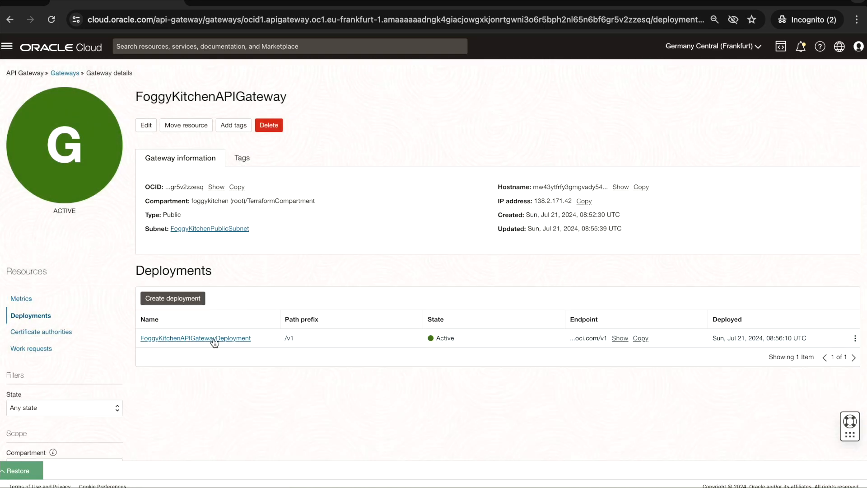
left_click(215, 339)
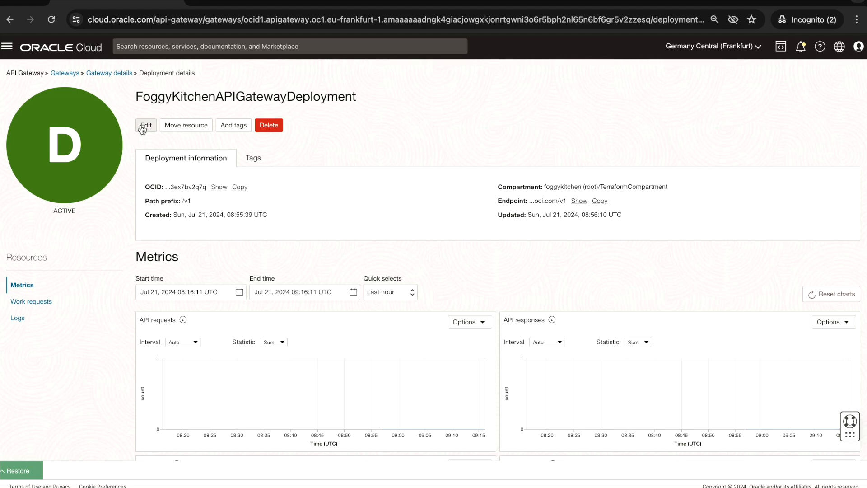
left_click(143, 126)
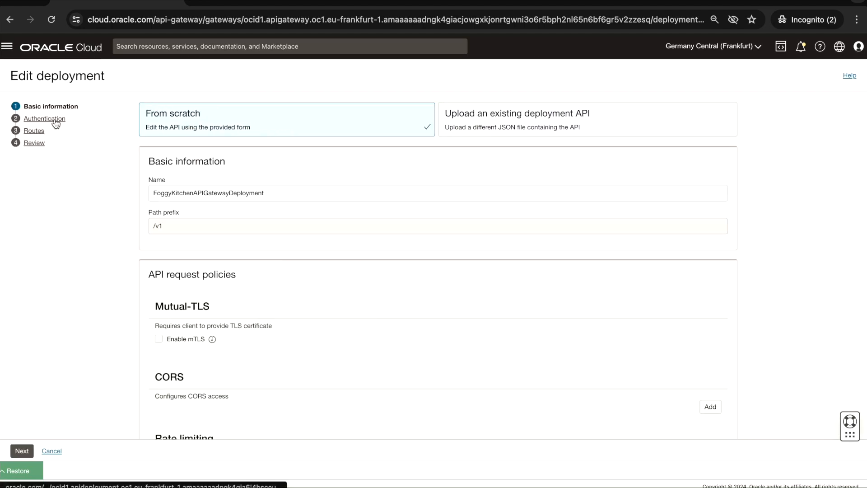
left_click(44, 119)
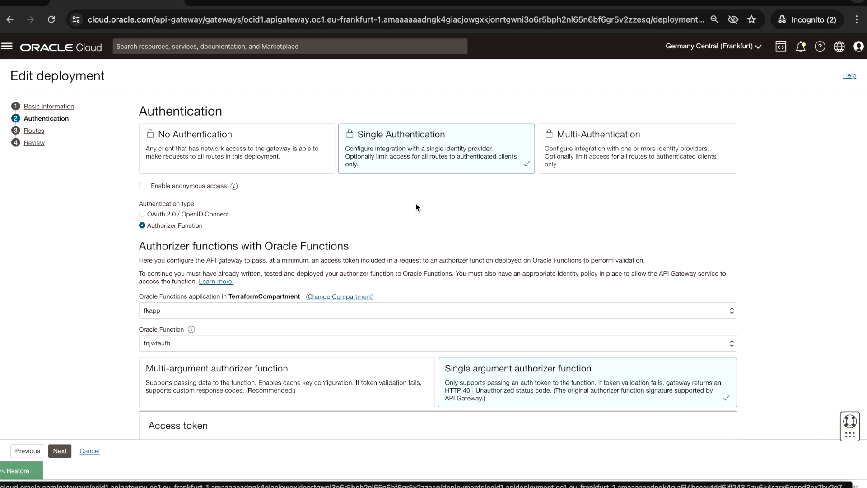
left_click(90, 451)
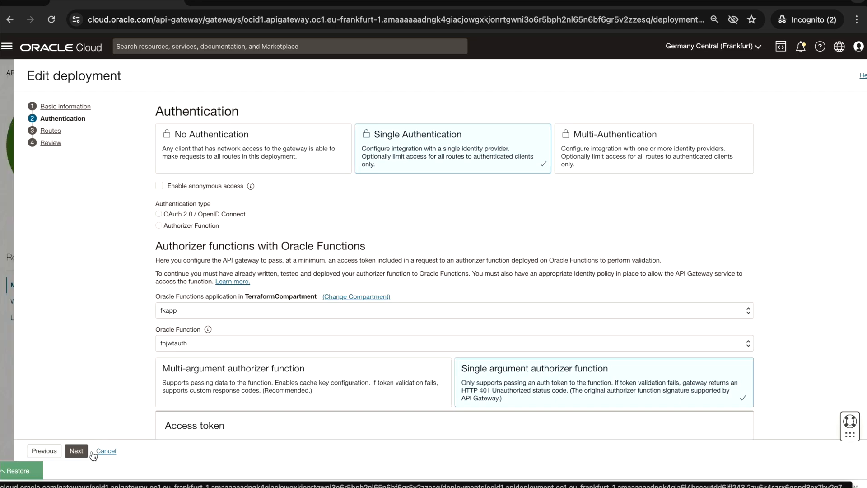
scroll(164, 341, "down", 1)
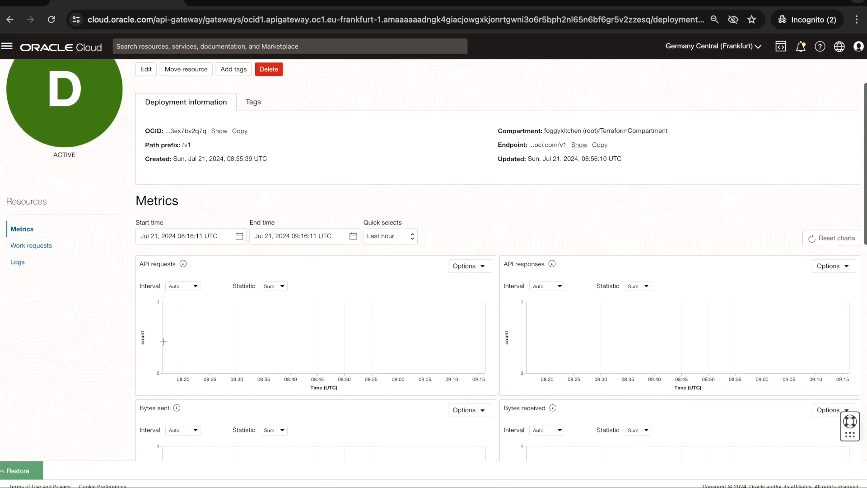
scroll(165, 330, "up", 1)
scroll(166, 323, "down", 1)
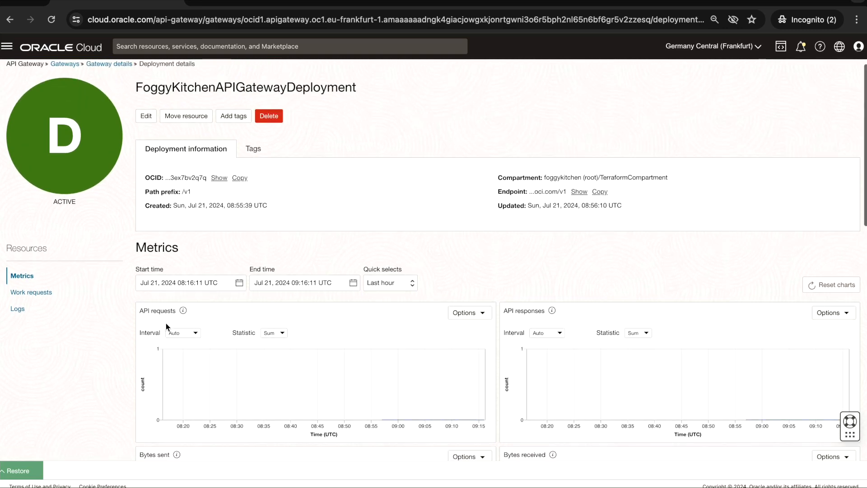
- Check the Terraform outputs in the Code Editor, minimize it, and open the FoggyKitchenADB Autonomous Database details
left_click(18, 471)
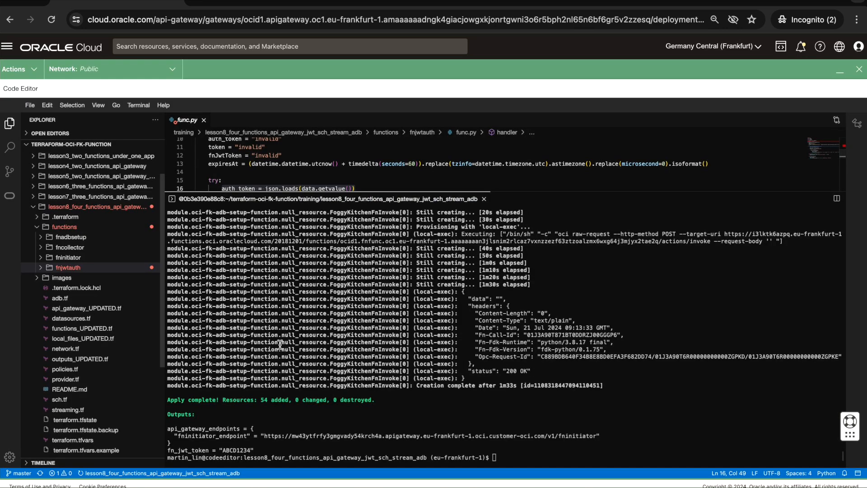
left_click(840, 71)
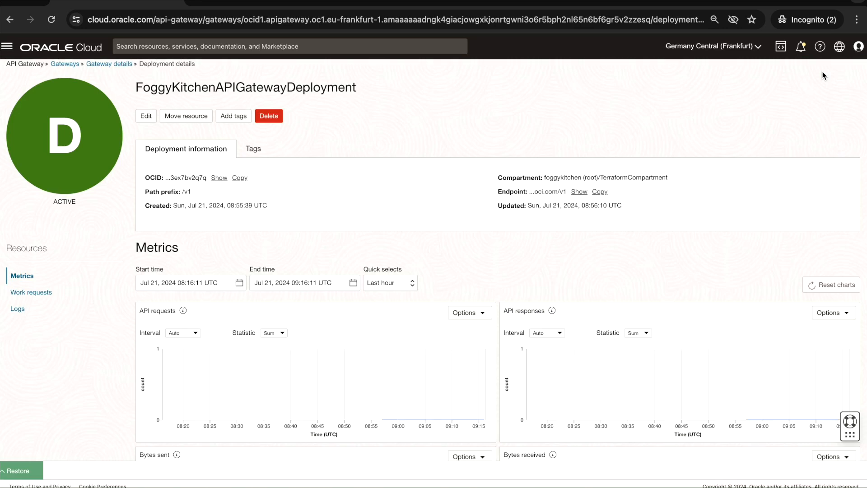
left_click(7, 46)
left_click(41, 164)
left_click(201, 120)
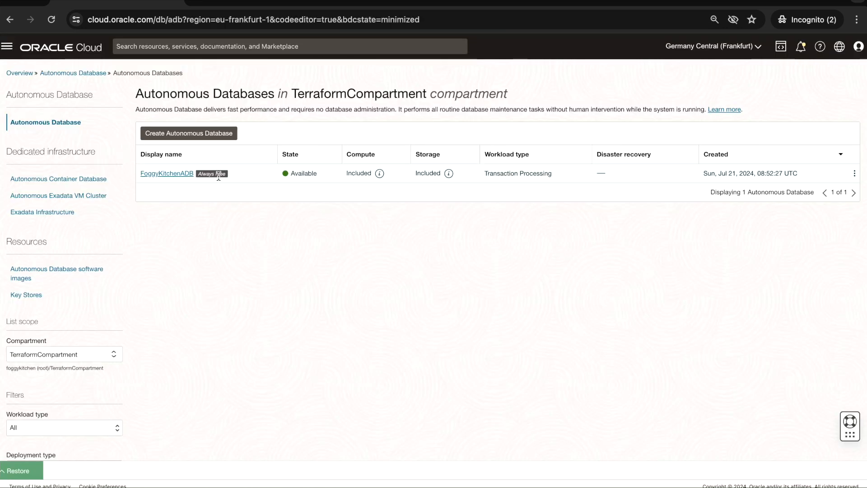
left_click(170, 175)
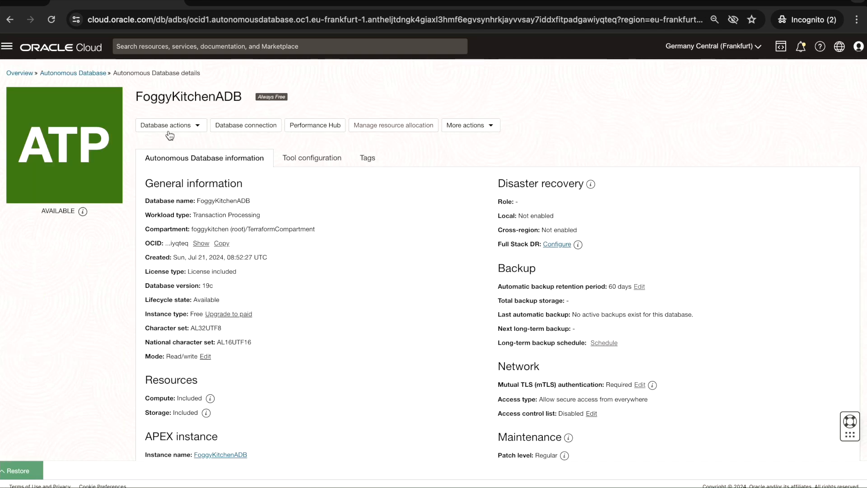
- Open the SQL worksheet of FoggyKitchenADB and run "select * from APPUSER.IOT_DATA"
left_click(186, 126)
left_click(198, 126)
left_click(198, 126)
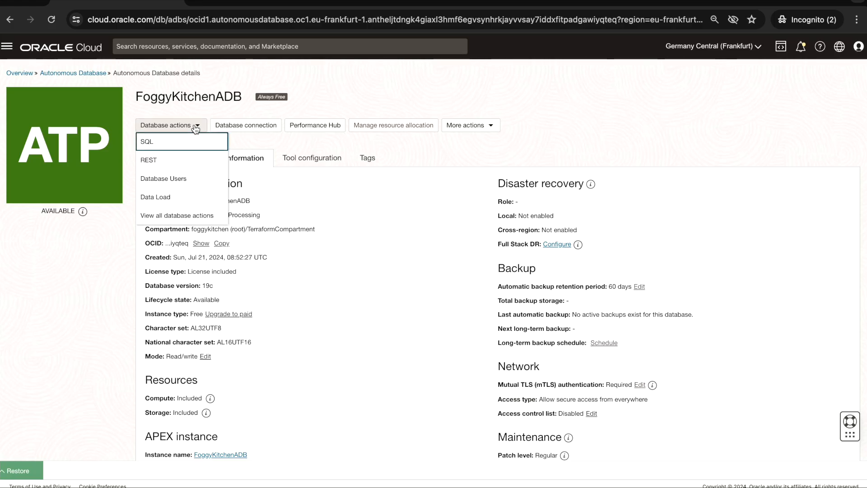
left_click(181, 142)
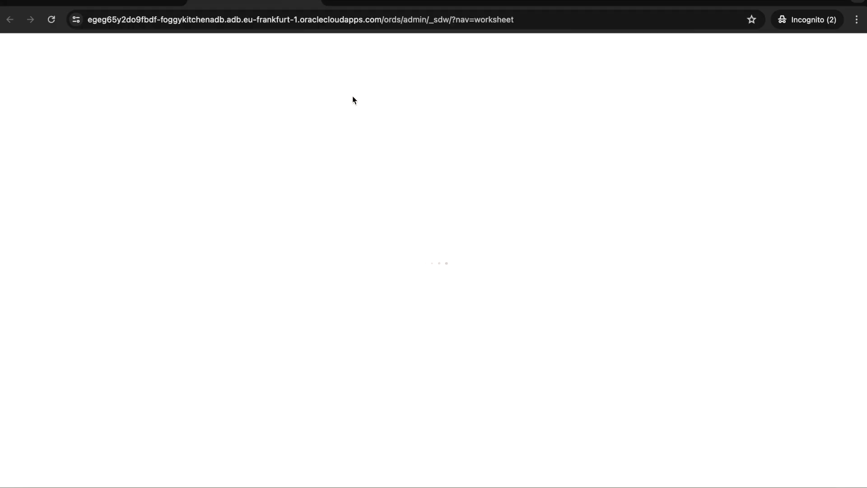
type("select * from APPUSER.IOT_DATA")
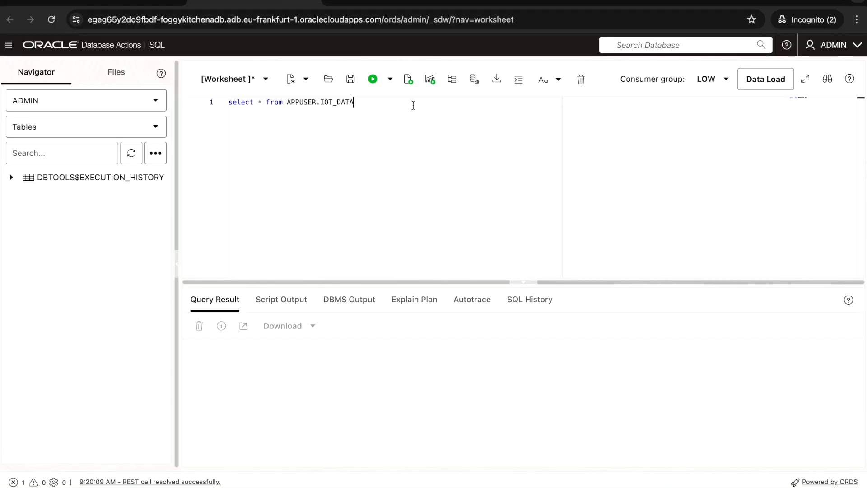
key("super+a")
left_click(373, 79)
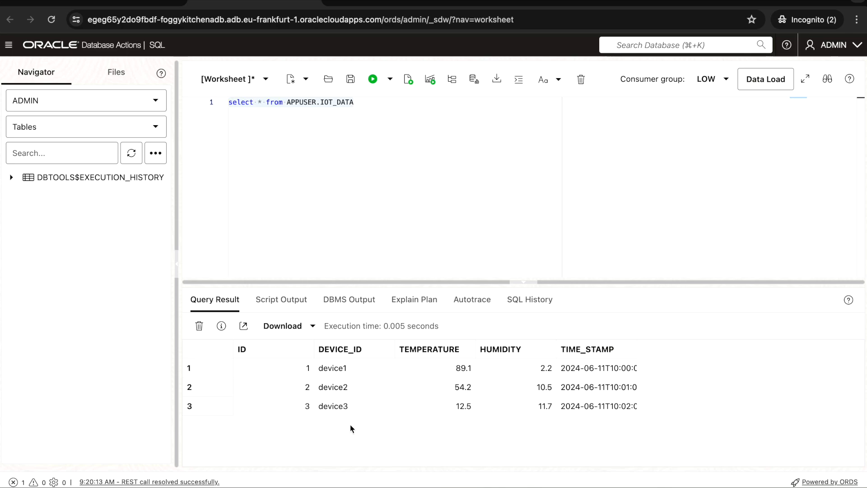
- Copy the fninitiator_endpoint URL from the Terraform outputs in the Code Editor and paste it as the POST request URL in Postman
left_click(121, 2)
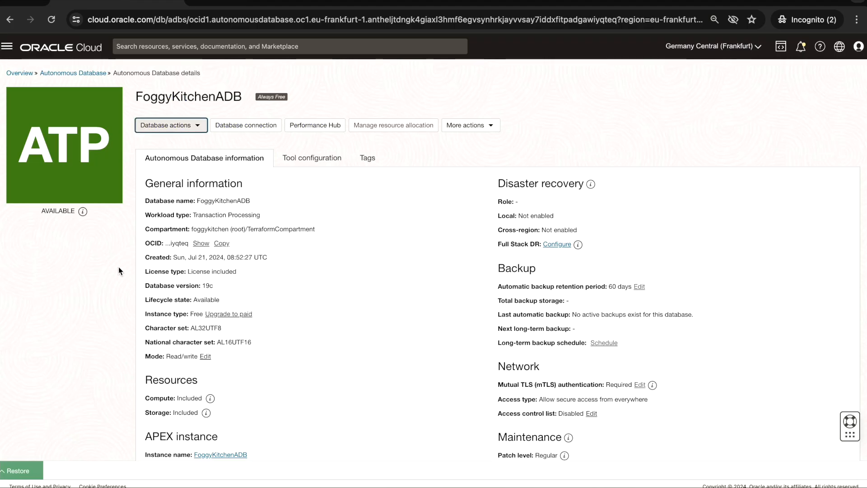
left_click(26, 475)
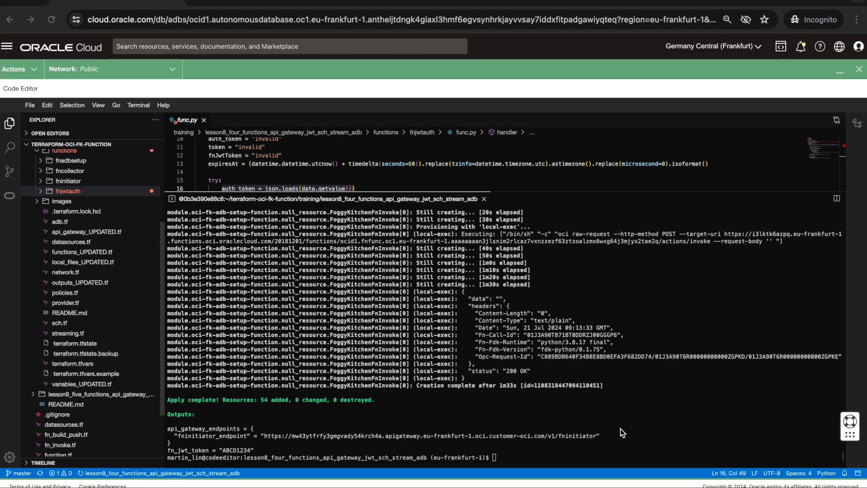
left_click_drag(263, 438, 598, 433)
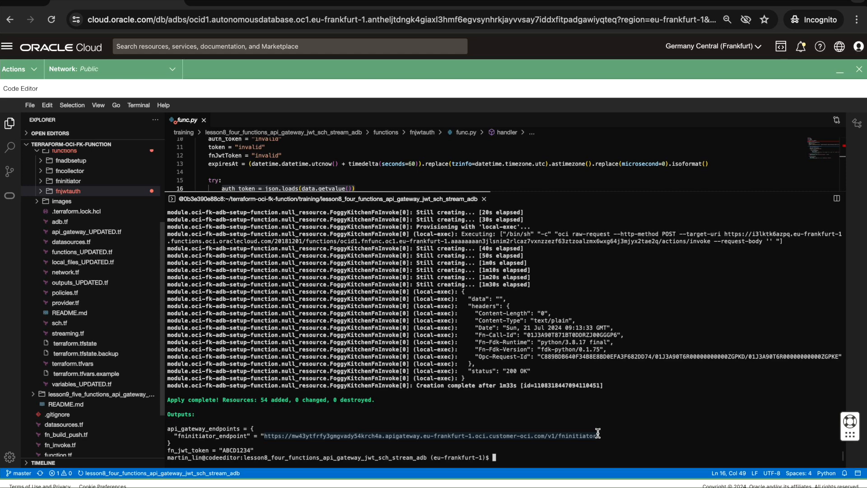
left_click(595, 475)
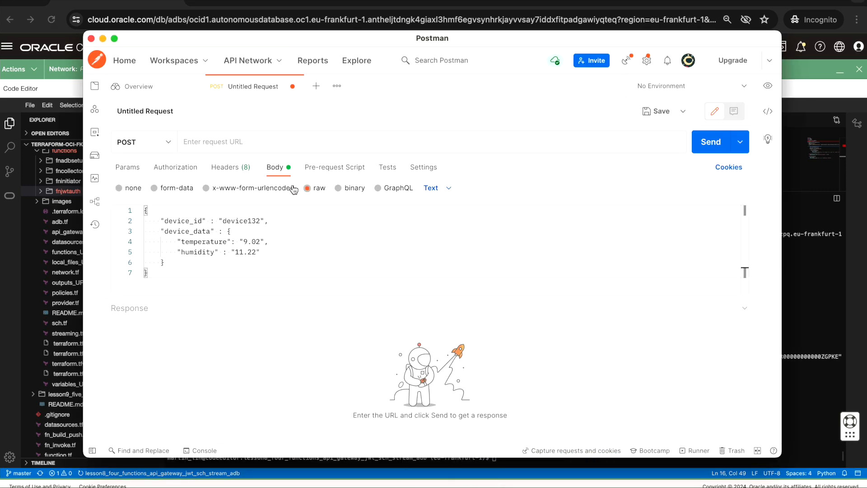
left_click(209, 141)
type("https://mw43ytfrfy3gmgvady54krch4a.apigateway.eu-frankfurt-1.oci.customer-oci.com/v1/fninitiator")
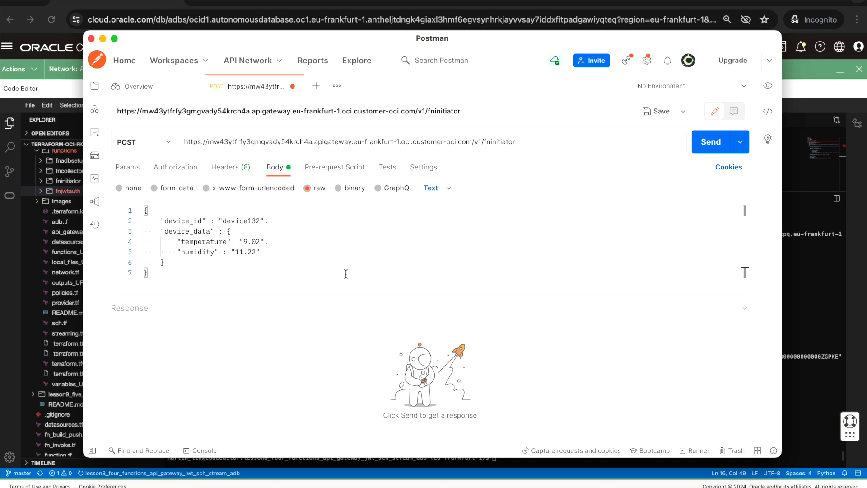
- Review the device132 JSON body and send the POST request several times without a token header
left_click_drag(167, 277, 137, 213)
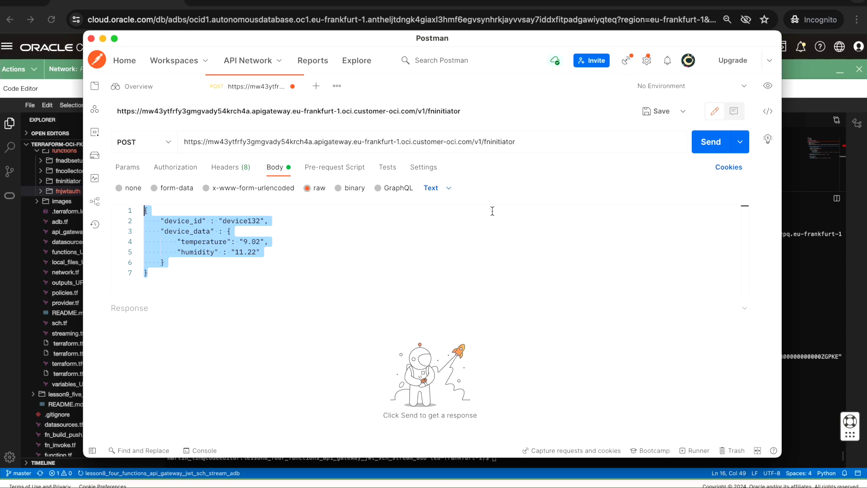
left_click(708, 149)
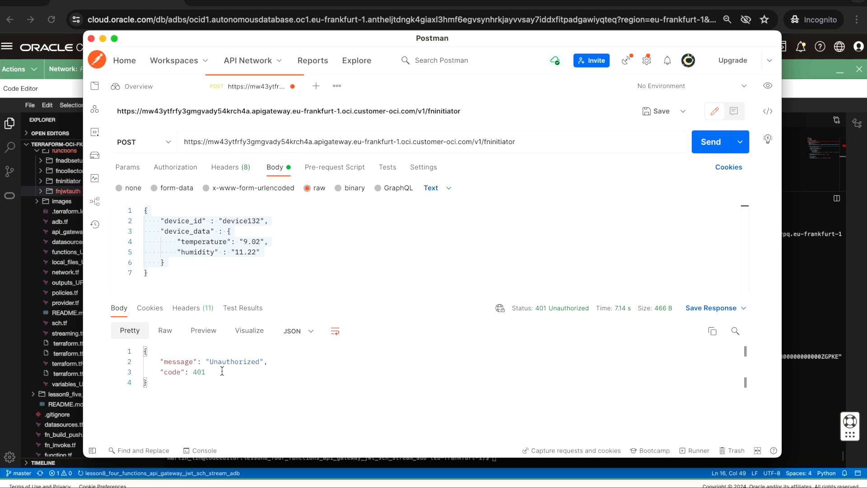
left_click(703, 145)
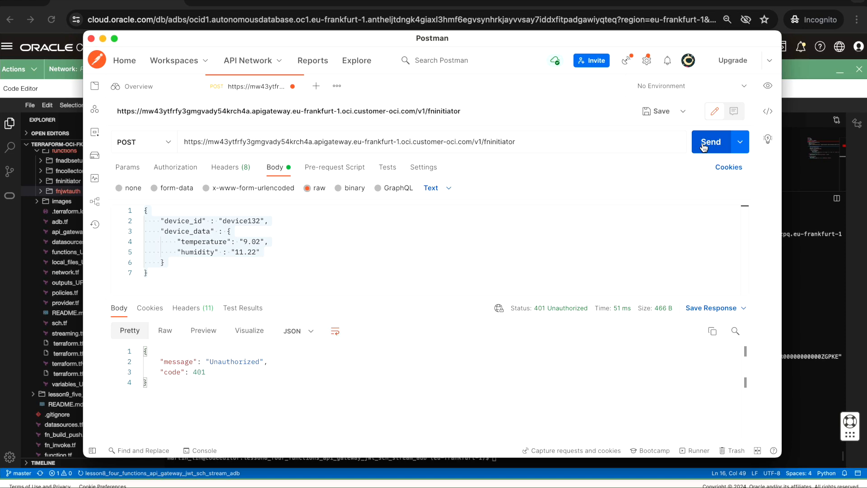
left_click(703, 146)
left_click(703, 146)
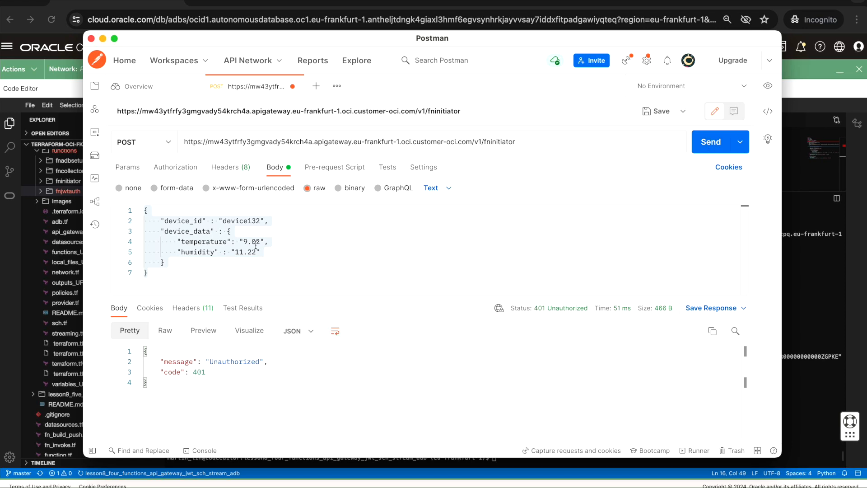
- Change the device_id in the request body to device232 and send the request without a token header
left_click(253, 218)
key("super+a")
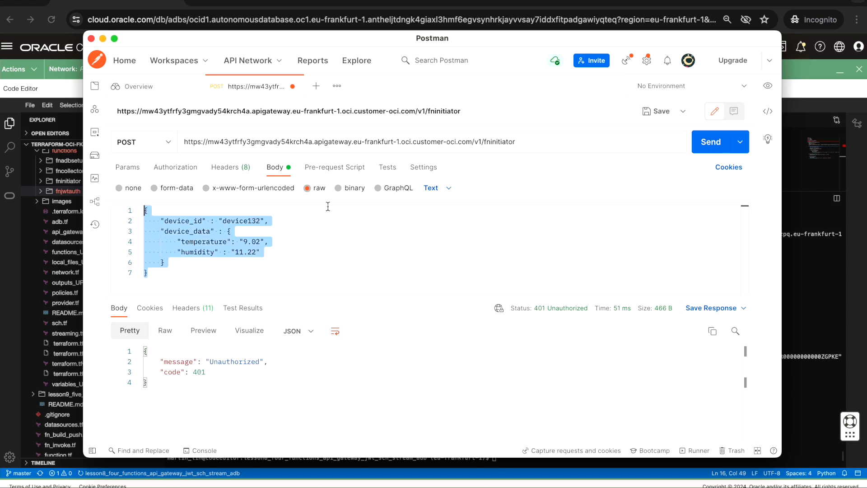
left_click(312, 217)
left_click(250, 221)
key("BackSpace")
type("2")
left_click(711, 141)
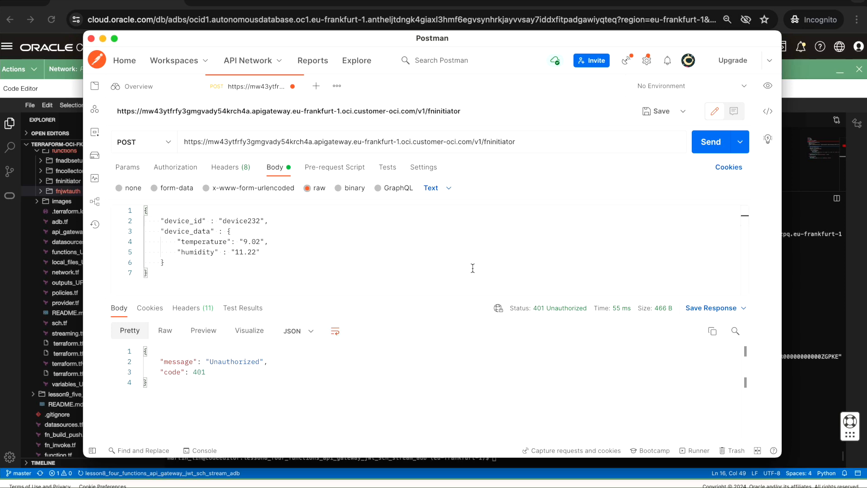
- Add a request header with the key token, enter the JWT token as its value, and send the request
left_click(228, 171)
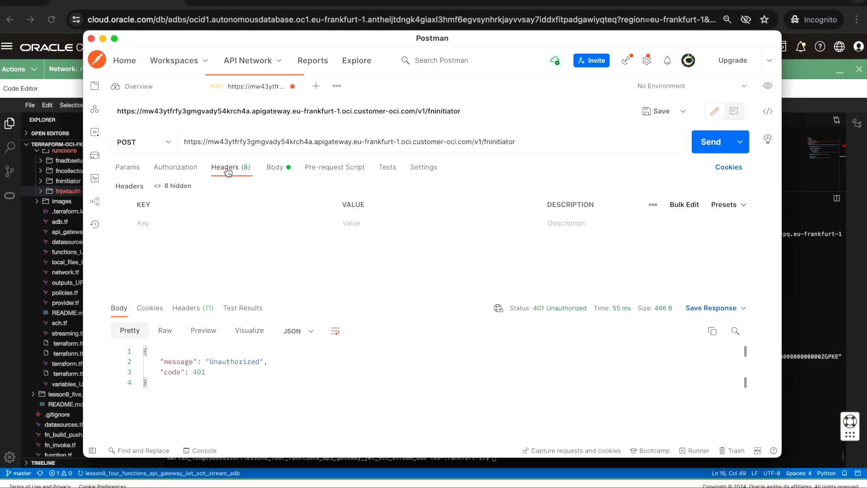
left_click(171, 221)
type("token")
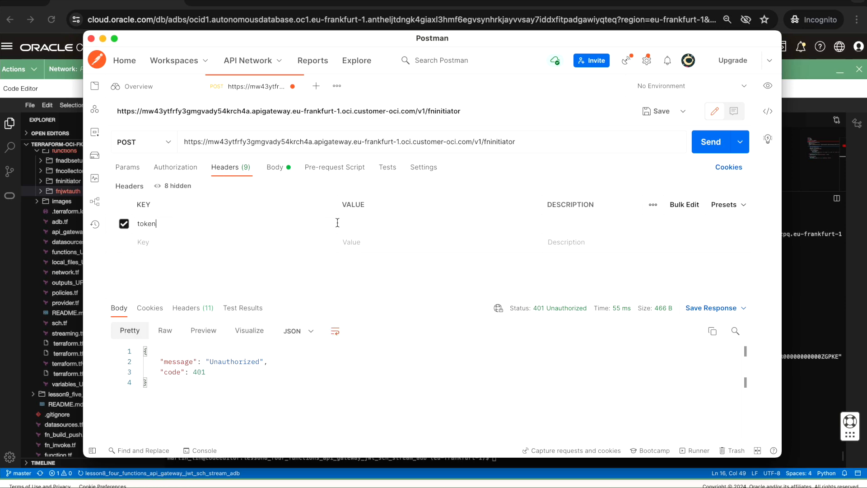
left_click(370, 225)
type("ABCD1234")
left_click(711, 143)
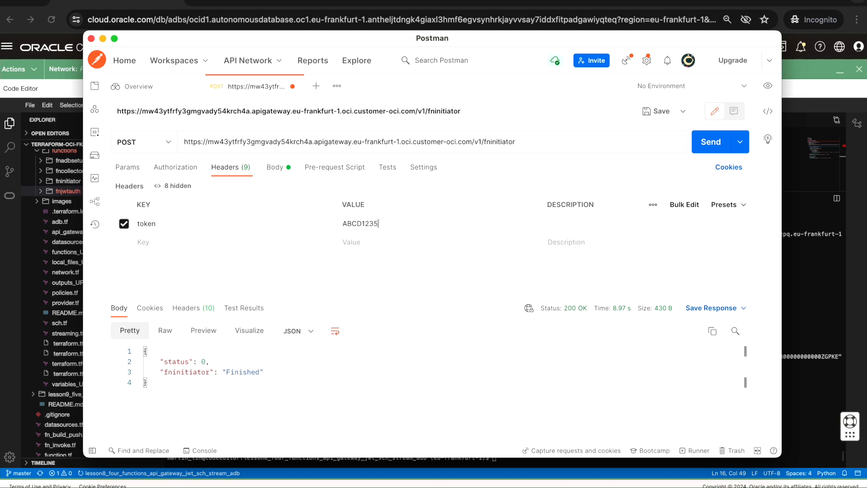
- Send the request with an incorrect token value, and restore the valid token in the token header
left_click(715, 146)
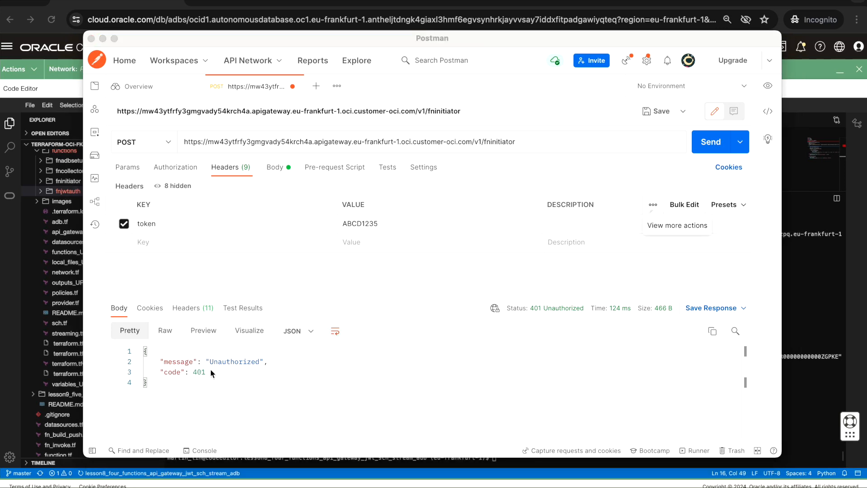
left_click(401, 223)
key("BackSpace")
type("4")
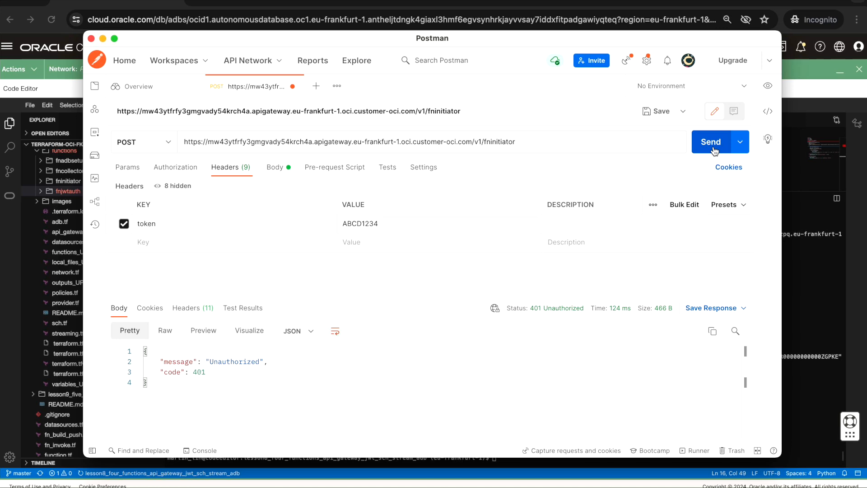
- Change the device_id in the request body to device532 and send the POST request with the valid token header
left_click(274, 168)
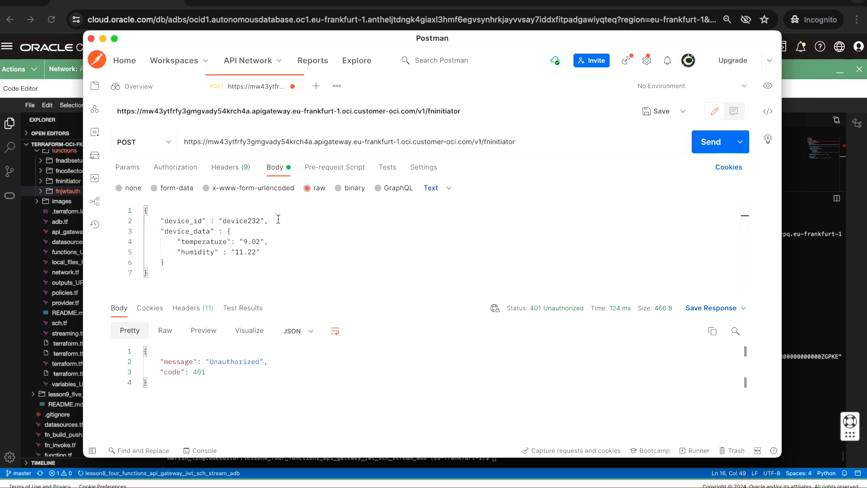
key("BackSpace")
left_click(712, 141)
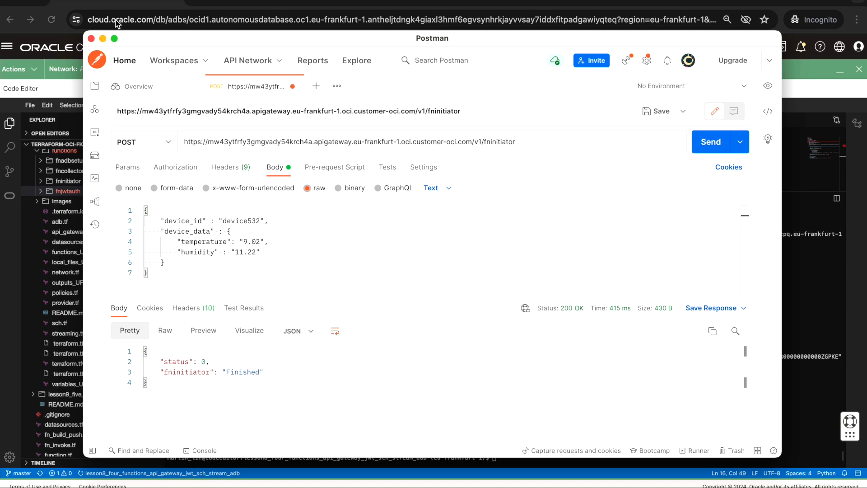
- Switch to the Oracle Cloud console, open the FoggyKitchenAPIGateway gateway, and examine its API request and response metrics
left_click(102, 38)
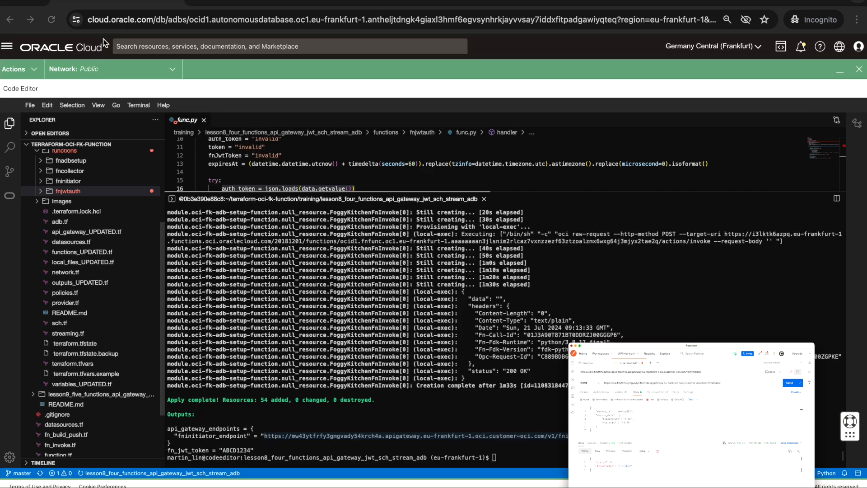
left_click(840, 73)
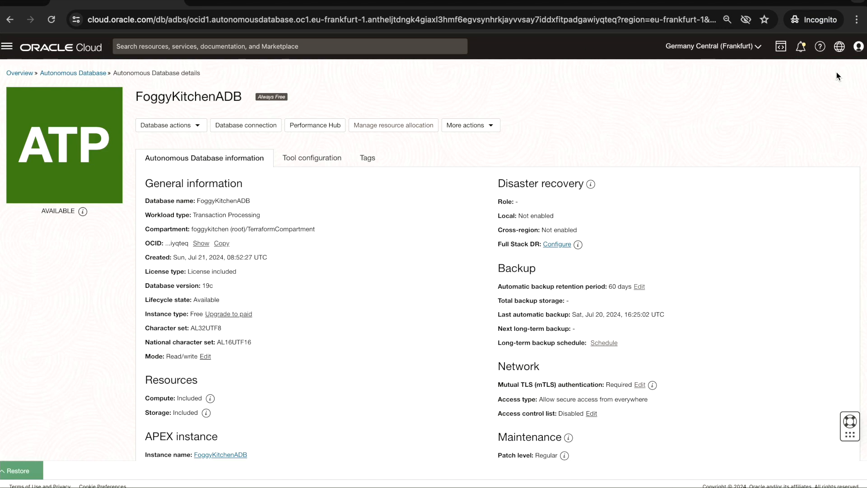
left_click(9, 47)
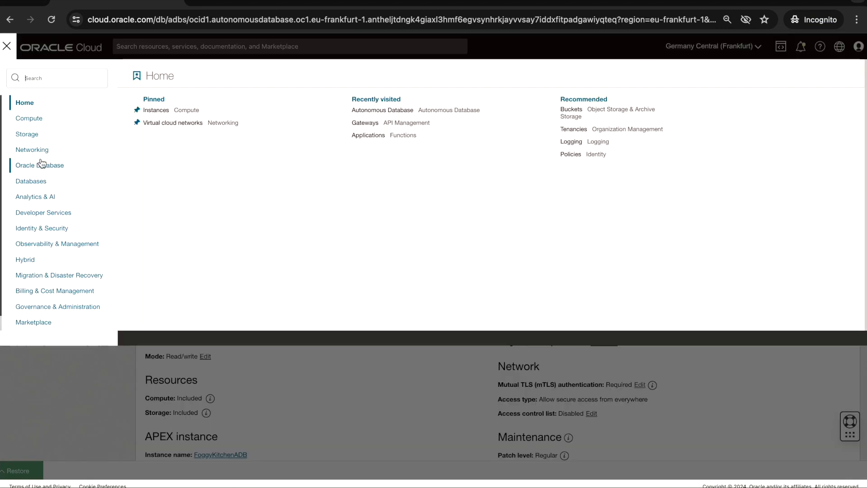
left_click(56, 217)
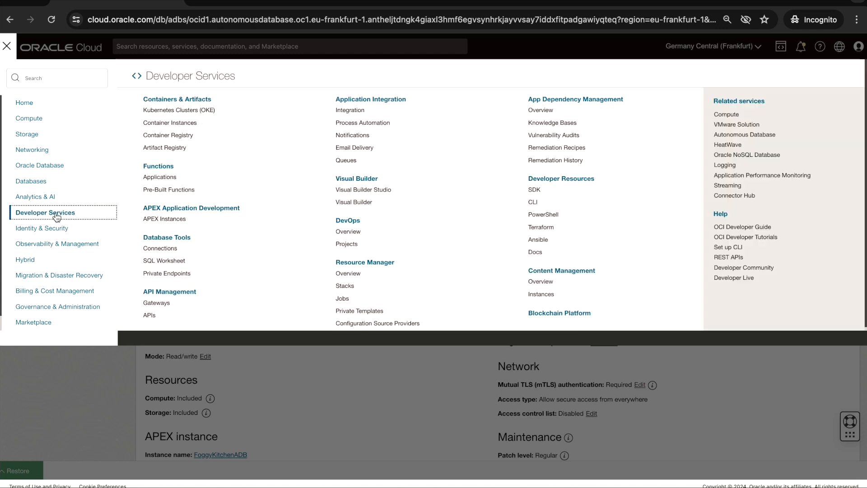
left_click(158, 303)
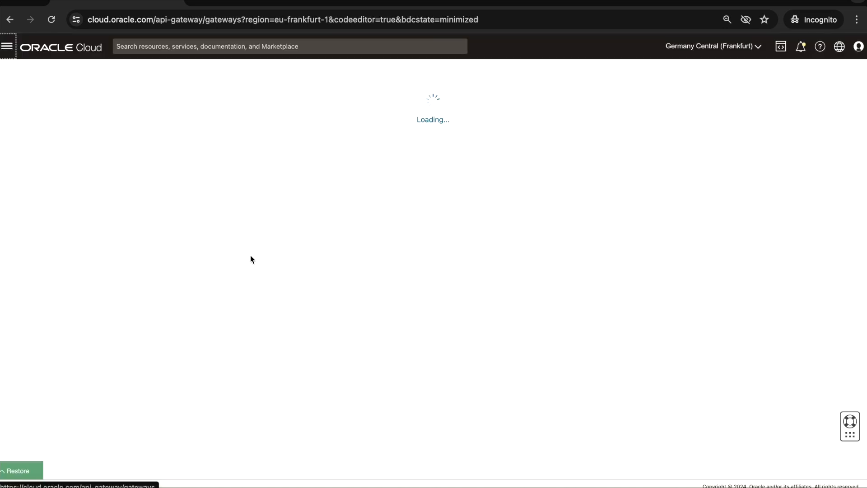
left_click(205, 157)
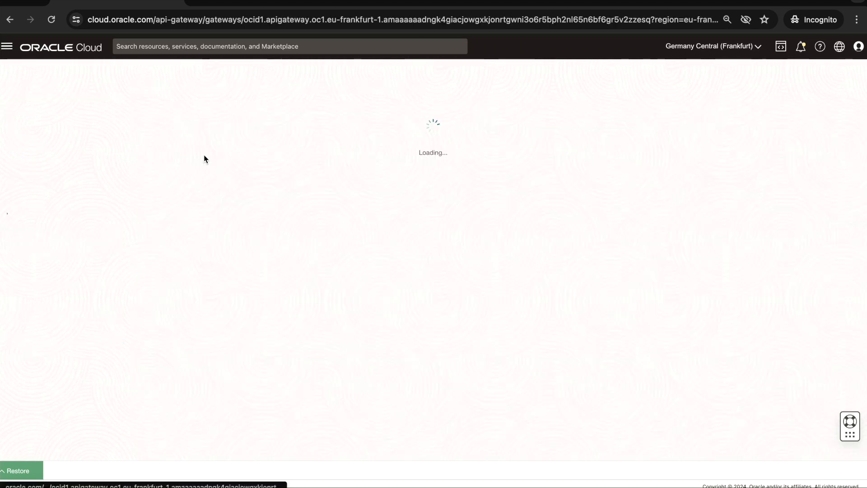
scroll(219, 322, "down", 1)
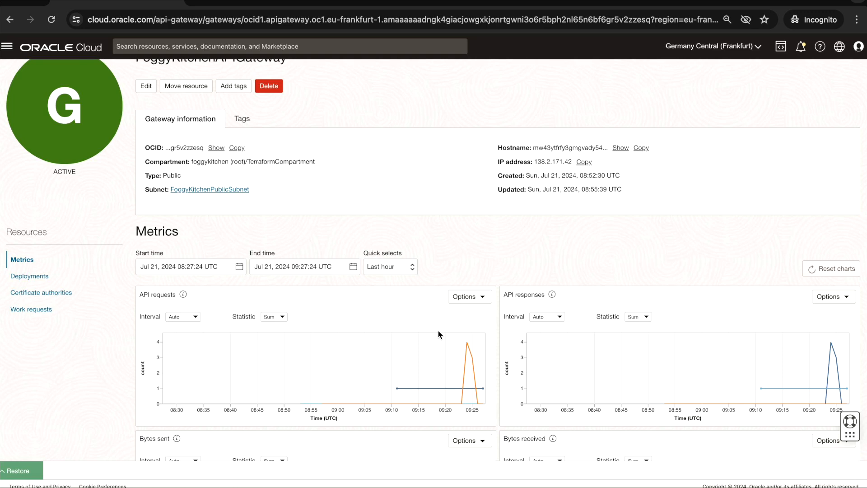
mouse_move(467, 344)
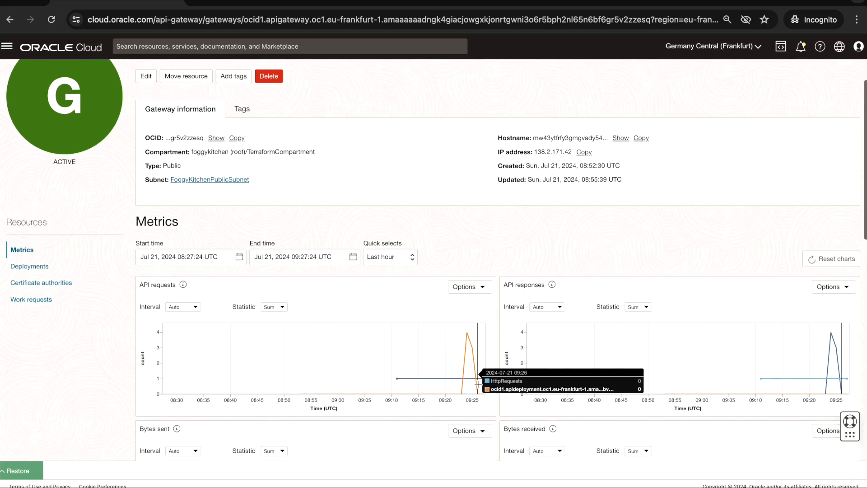
scroll(478, 384, "up", 1)
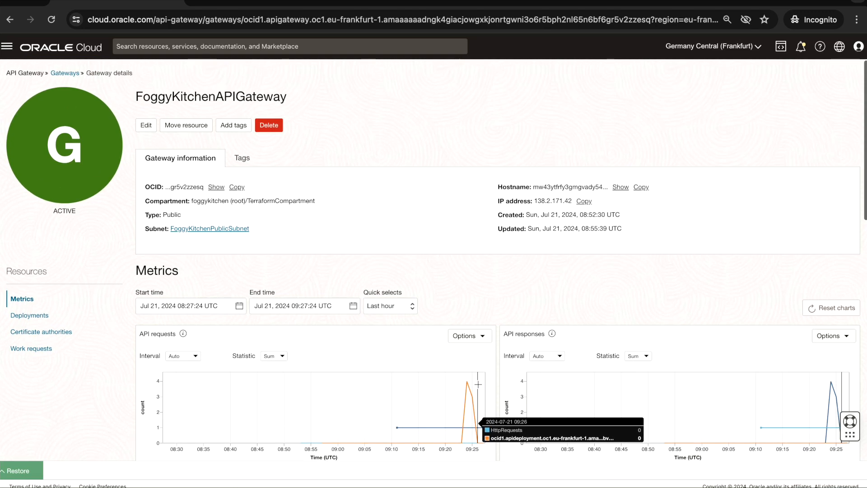
- Open the gateway's FoggyKitchenAPIGatewayDeployment deployment and examine its metrics charts
left_click(30, 315)
left_click(210, 339)
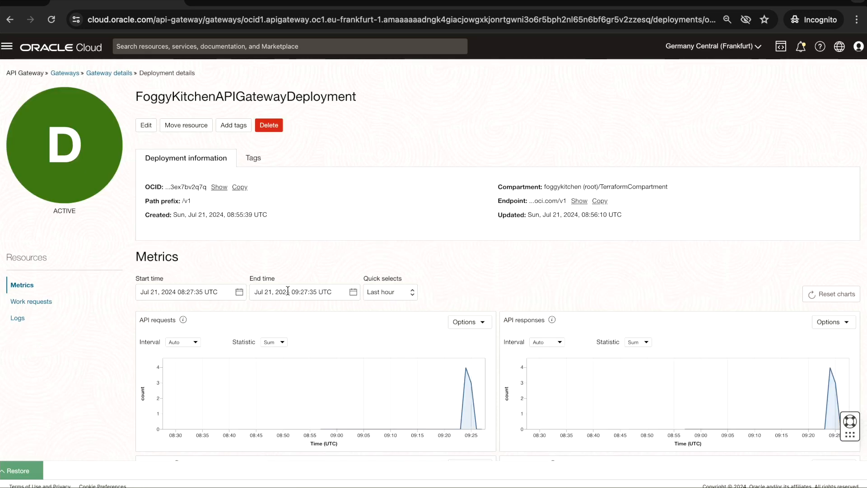
scroll(216, 337, "down", 1)
mouse_move(412, 338)
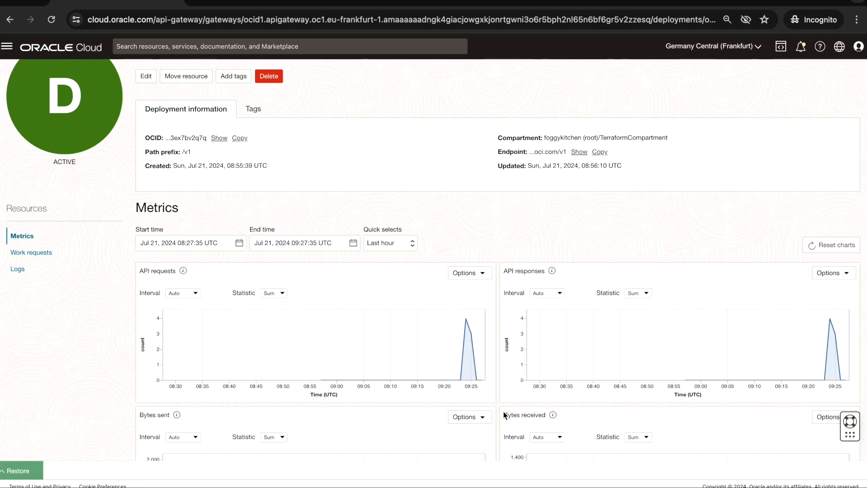
scroll(505, 406, "down", 2)
scroll(513, 414, "up", 4)
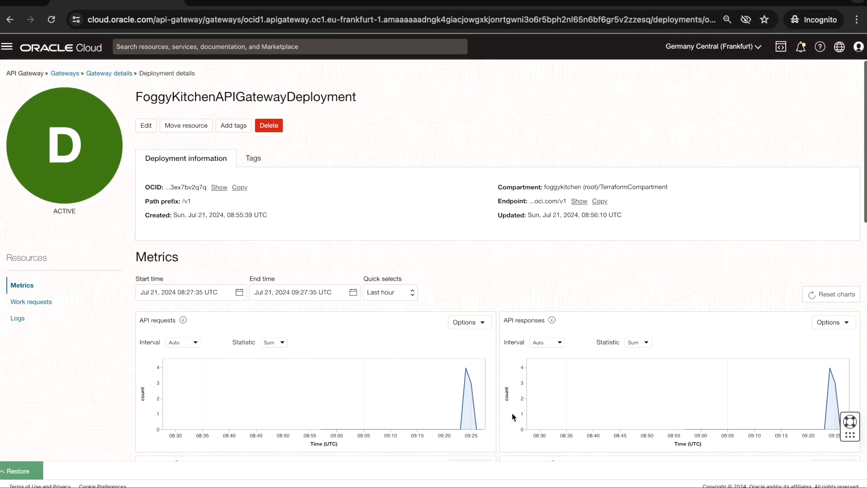
- Open the fnjwtauth function of the fkapp Functions application and examine its invocation metrics
left_click(9, 50)
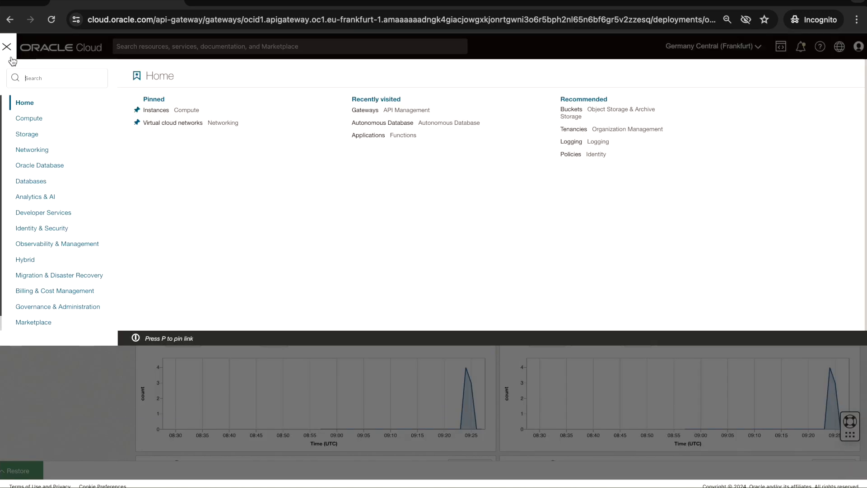
left_click(54, 213)
left_click(173, 179)
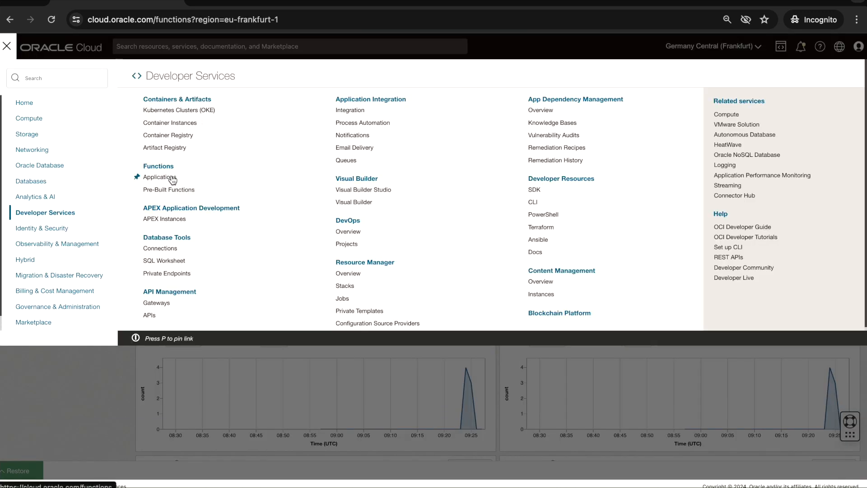
left_click(149, 153)
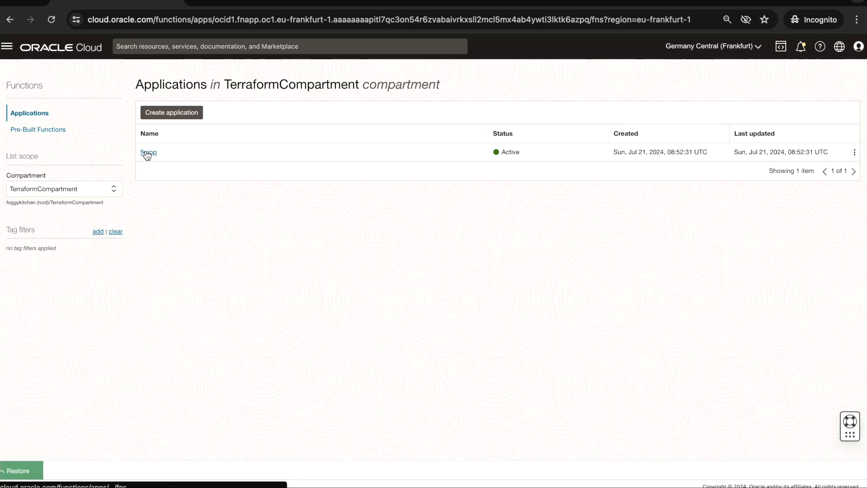
scroll(217, 259, "down", 3)
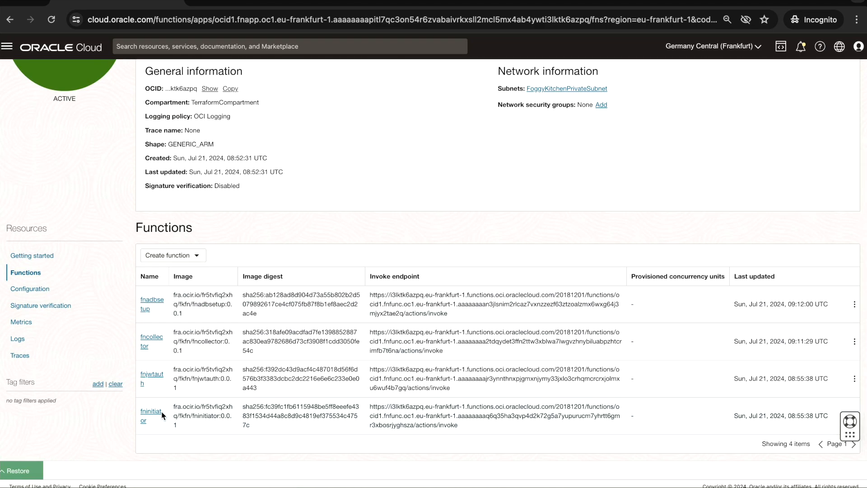
left_click(156, 378)
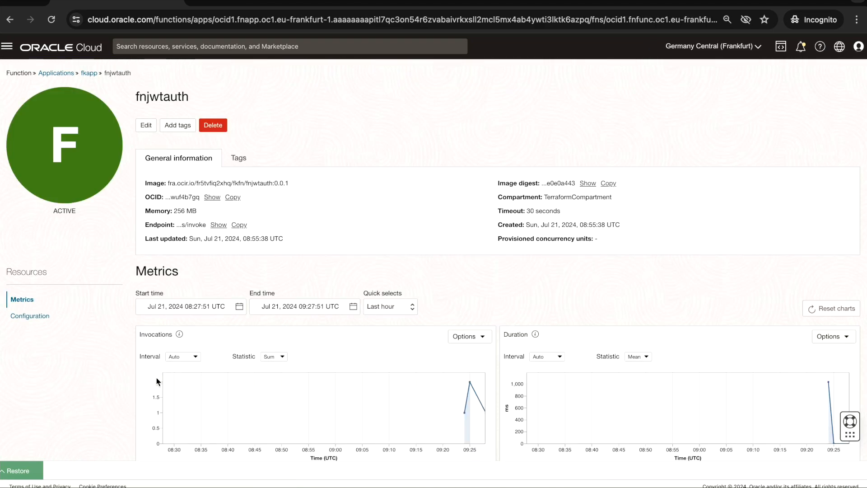
mouse_move(488, 406)
- Return to the fkapp application and open the fninitiator function to check its invocation and duration metrics
left_click(92, 75)
scroll(186, 353, "down", 3)
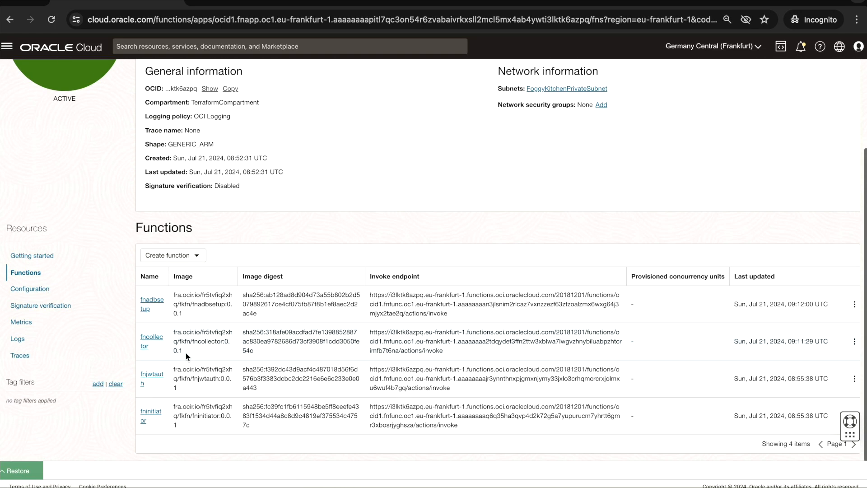
left_click(151, 415)
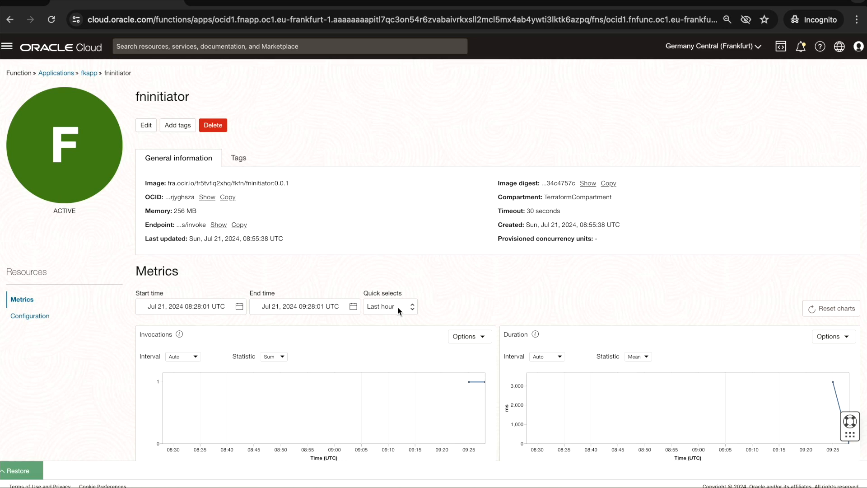
- Go back through the applications list to fkapp, open the fncollector function, and examine its invocation metrics
left_click(64, 74)
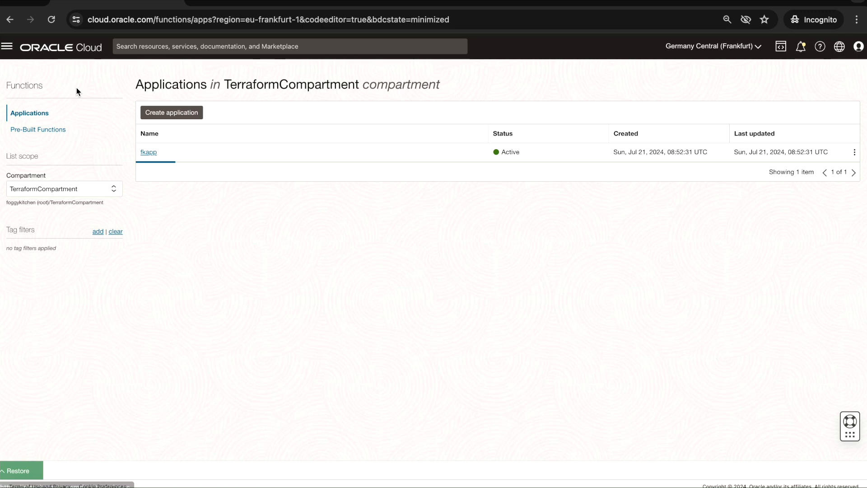
left_click(148, 151)
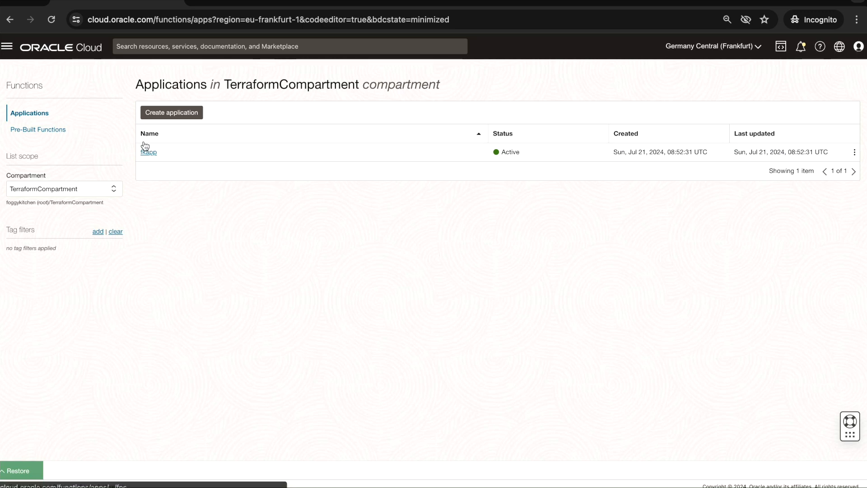
scroll(159, 257, "down", 5)
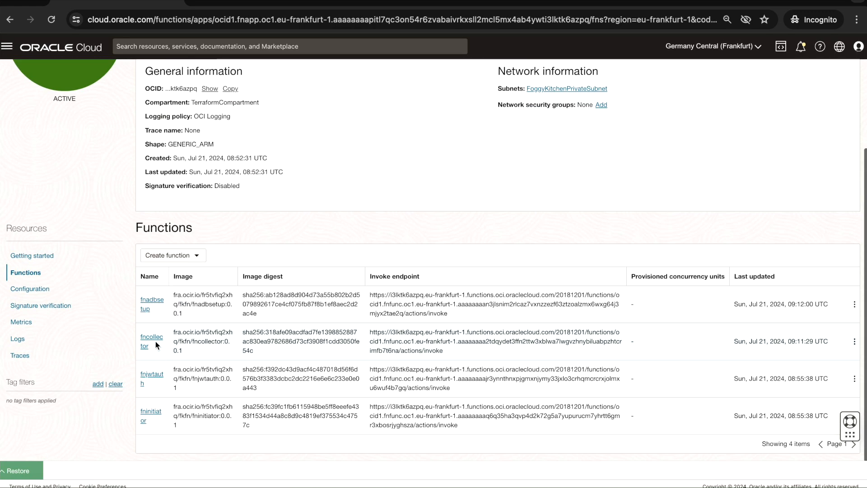
left_click(156, 340)
scroll(284, 330, "down", 2)
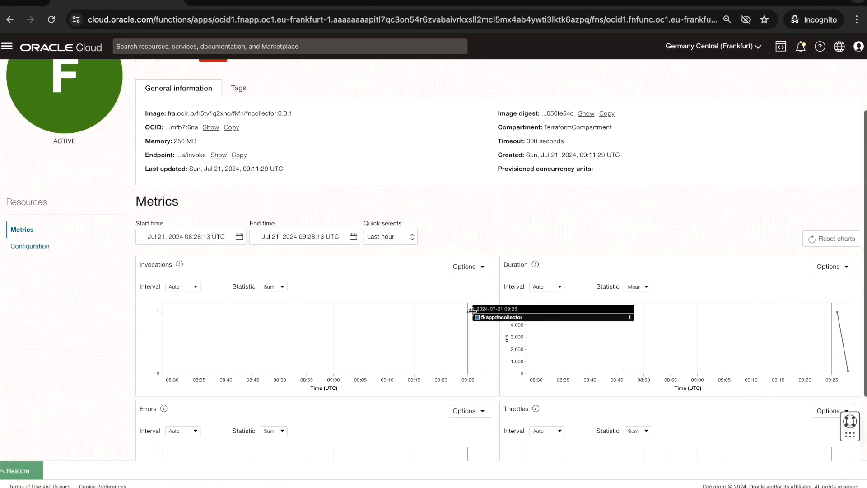
scroll(473, 337, "up", 3)
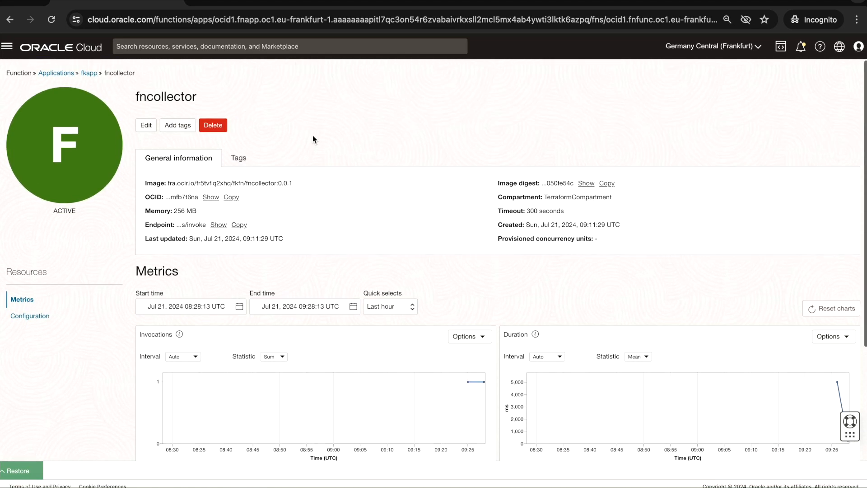
- Rerun the query select * from APPUSER.IOT_DATA in the Database Actions SQL worksheet, and return to the cloud console
left_click(257, 0)
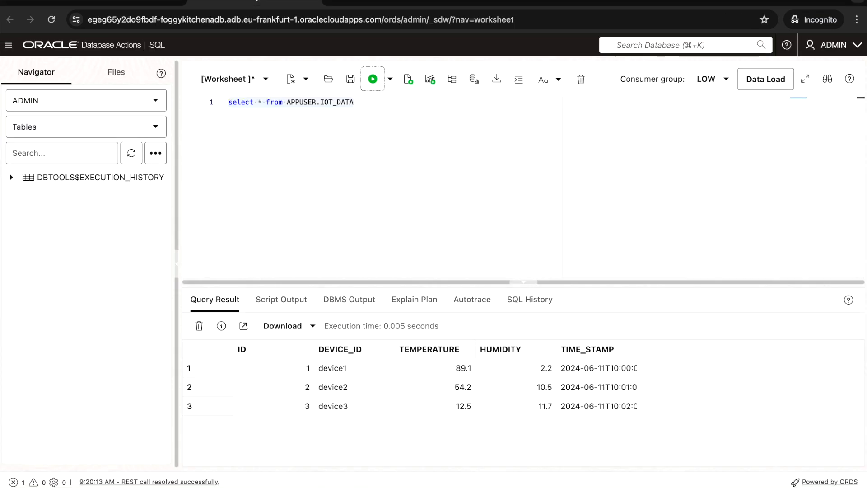
left_click(378, 80)
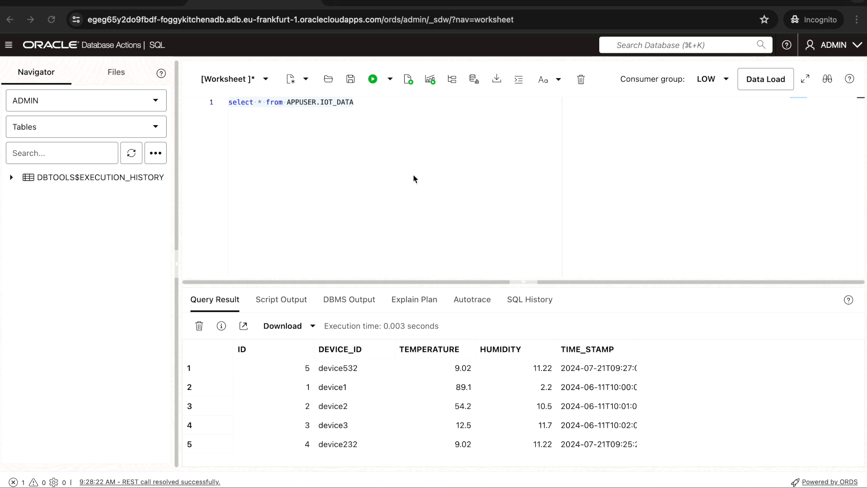
left_click(118, 1)
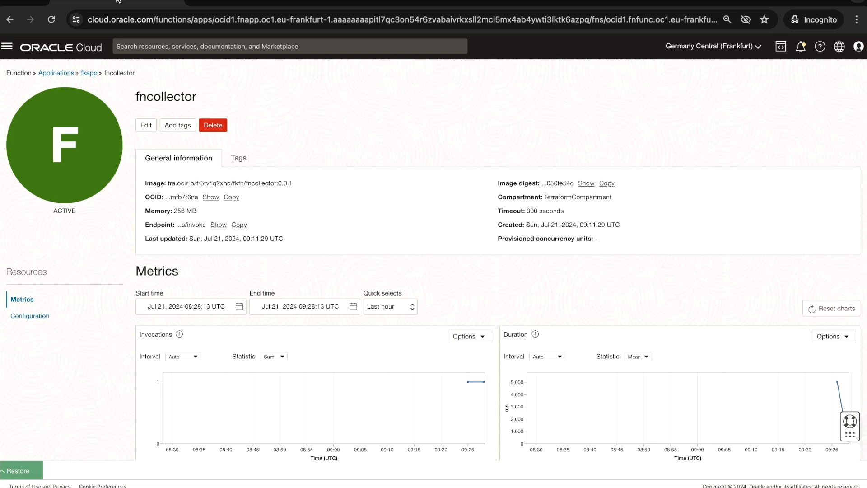
- Restore the Code Editor, run terraform destroy in the lesson 8 terminal, confirm with yes, and review the output
left_click(13, 472)
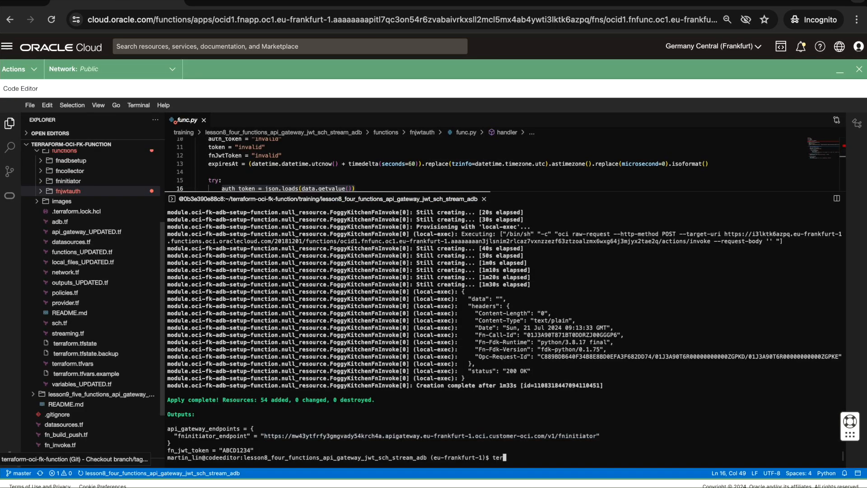
type("form destroy")
key("Return")
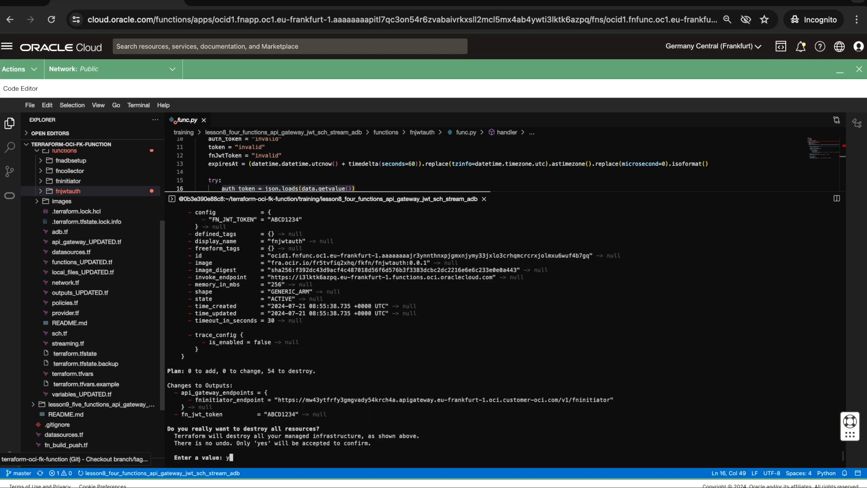
type("es")
key("Return")
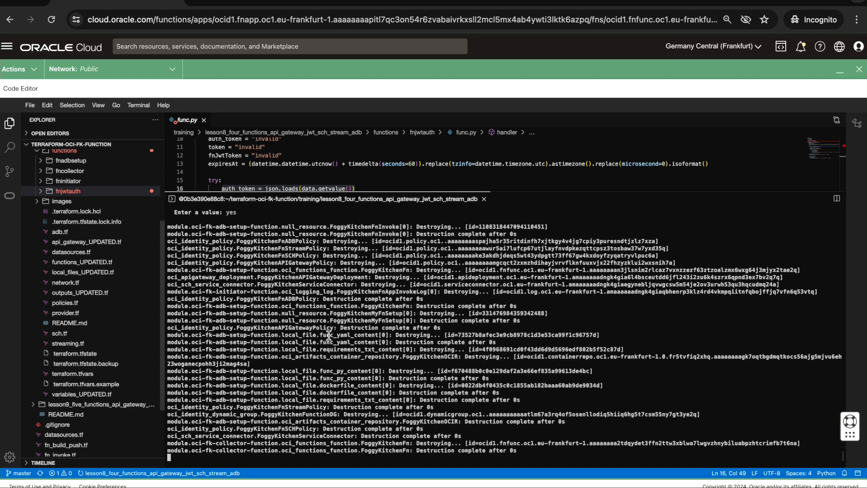
scroll(328, 334, "up", 5)
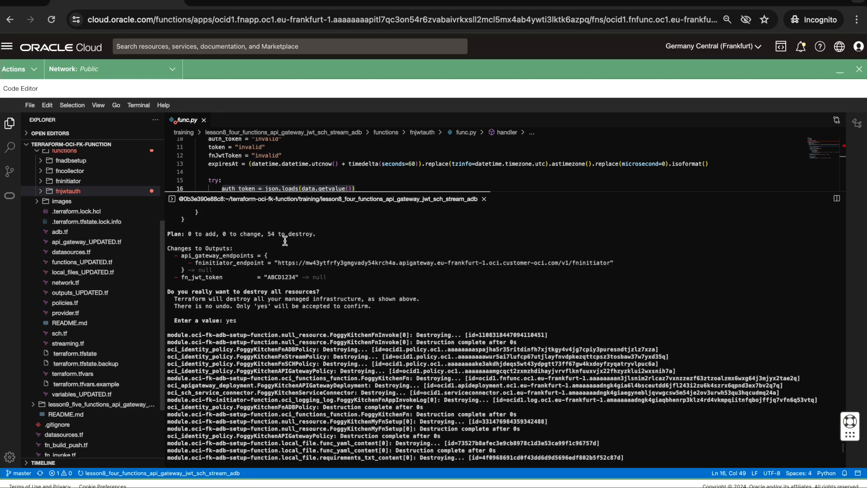
scroll(343, 322, "down", 10)
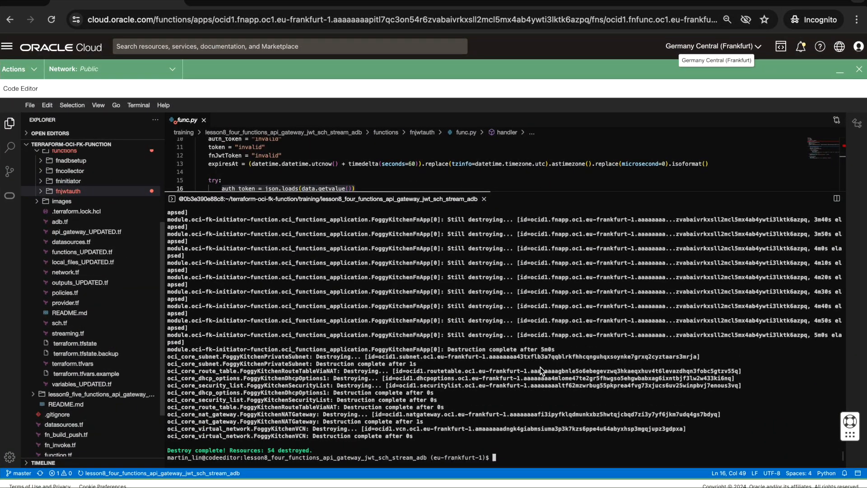
- Minimize the Code Editor and open the Functions applications list to check the cleanup after the destroy
left_click(840, 71)
left_click(7, 46)
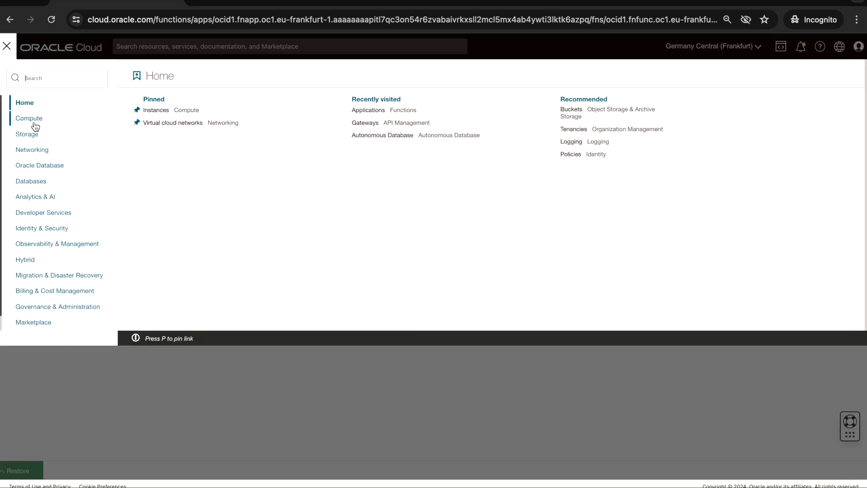
left_click(43, 213)
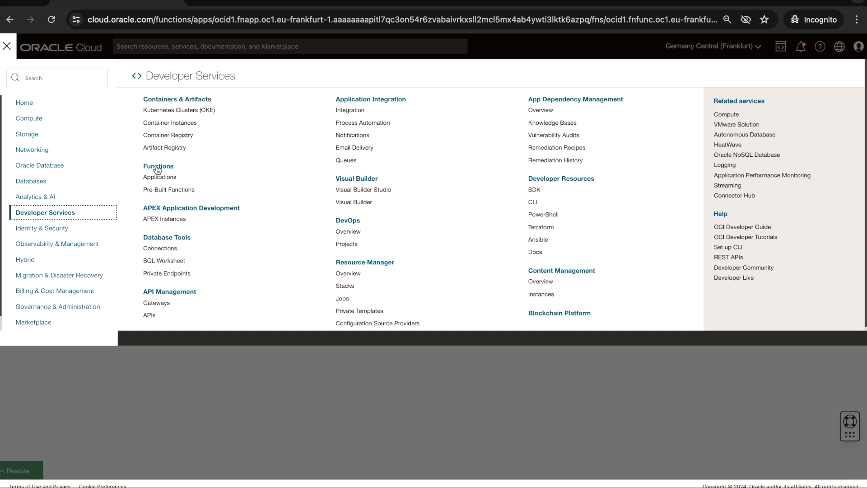
left_click(163, 179)
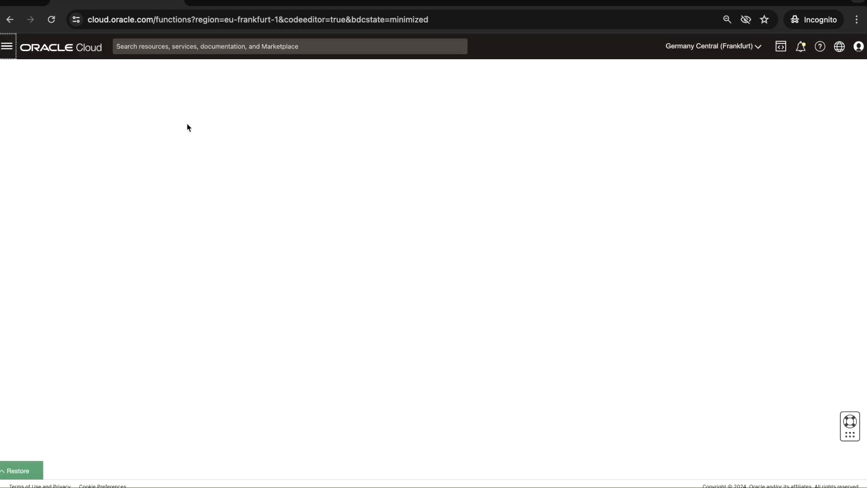
- Open the API Management gateways list and check the state of the FoggyKitchenAPIGateway entries in TerraformCompartment
left_click(6, 46)
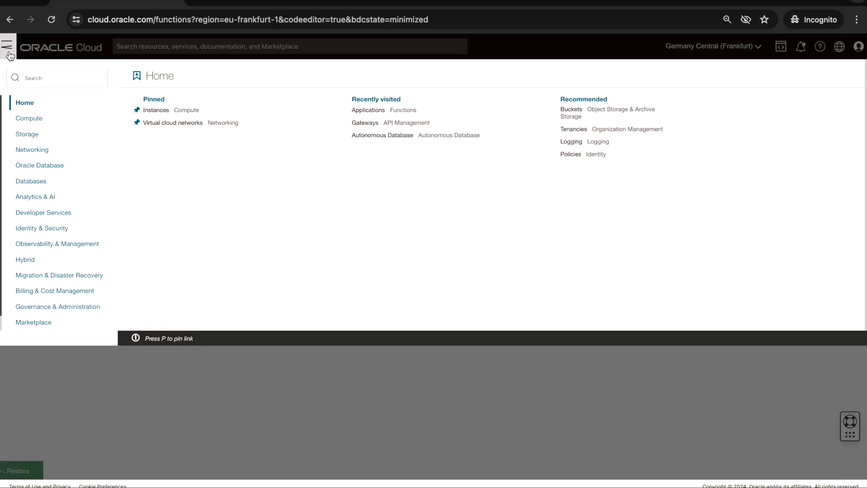
left_click(59, 211)
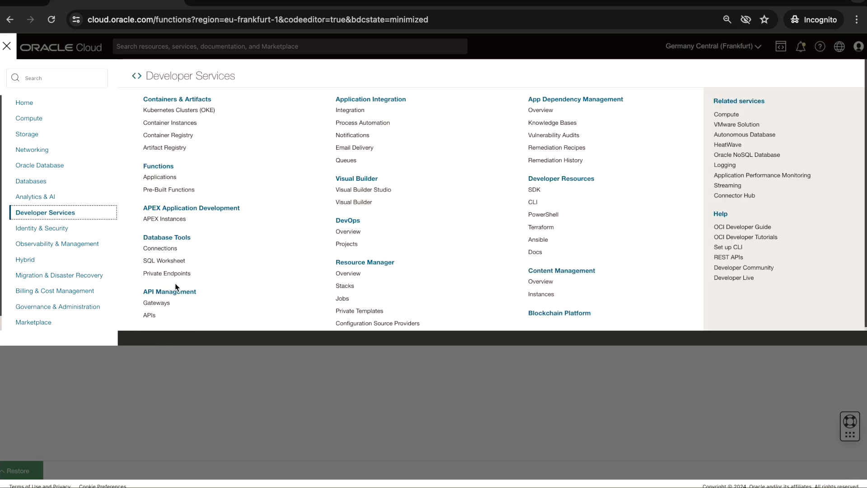
left_click(164, 307)
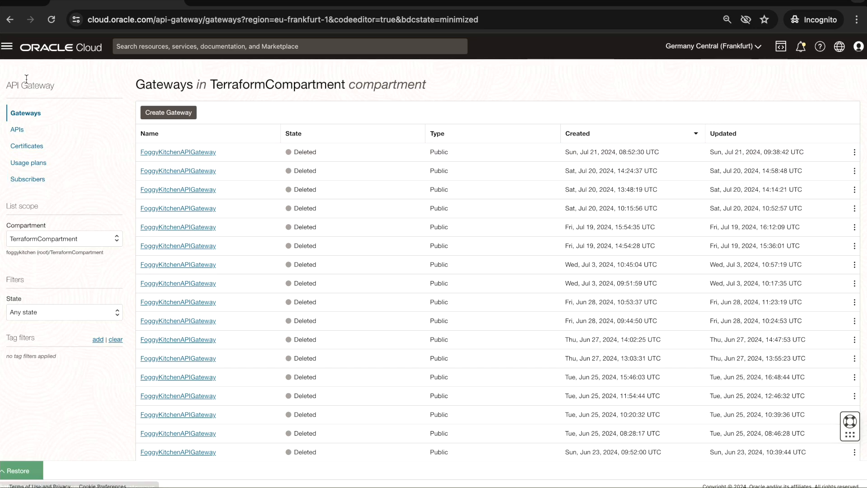
- Return to the Functions applications list and check whether any applications remain in TerraformCompartment
left_click(7, 46)
left_click(50, 215)
left_click(163, 178)
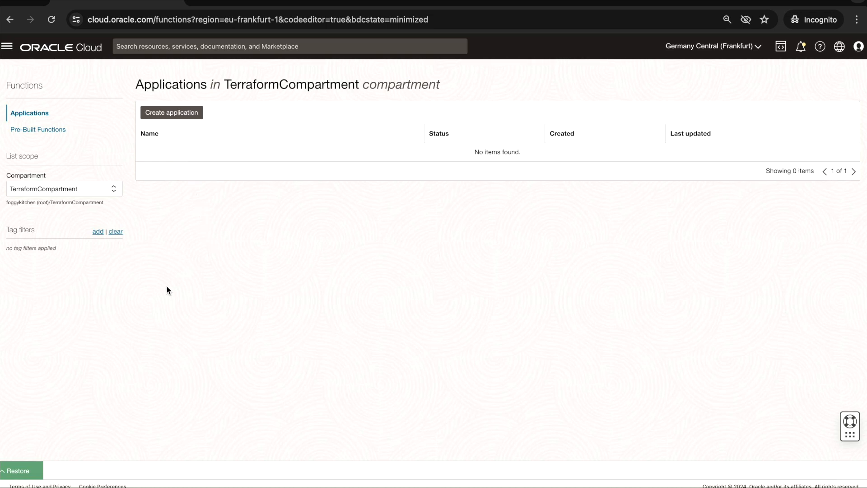
- Open the Autonomous Databases list in the Oracle Database services, check the state of FoggyKitchenADB, and restore the Code Editor
left_click(8, 52)
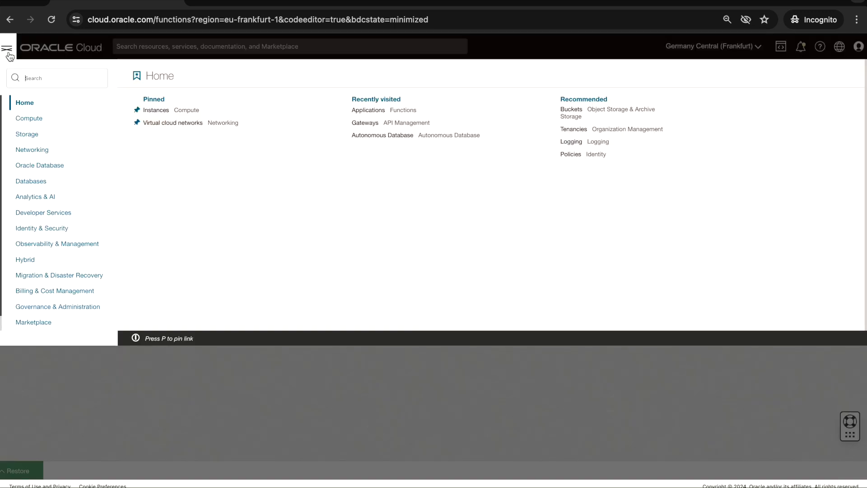
left_click(43, 166)
left_click(186, 119)
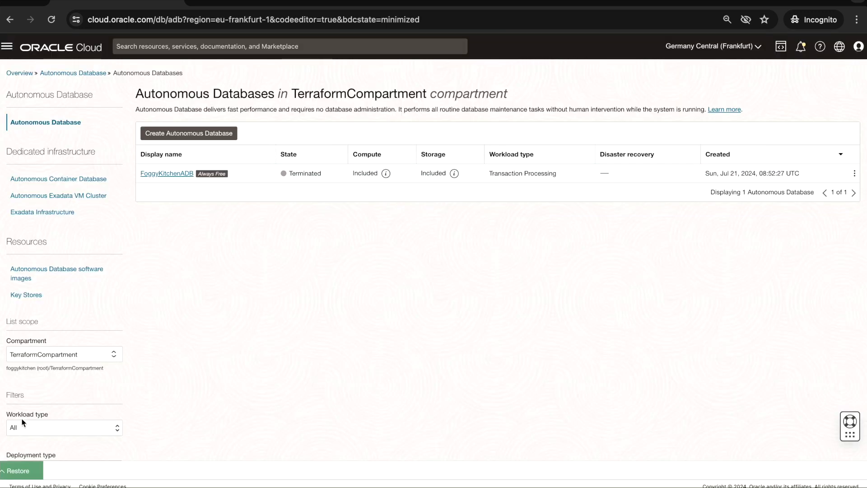
left_click(23, 471)
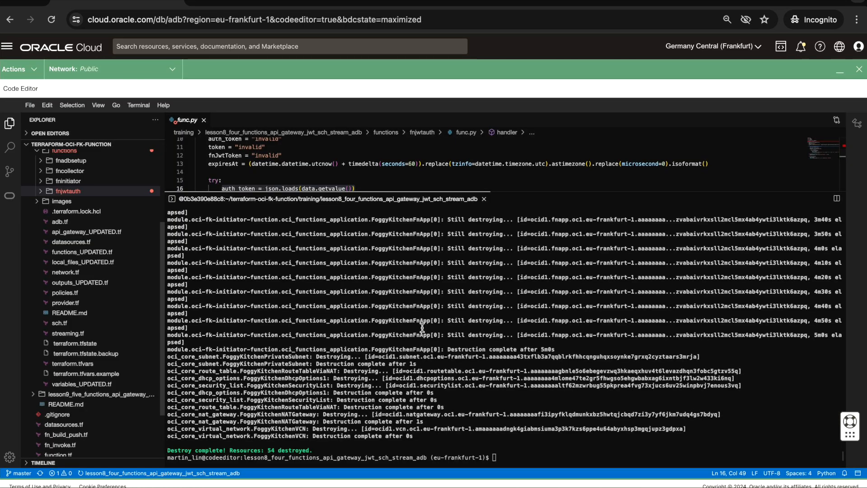